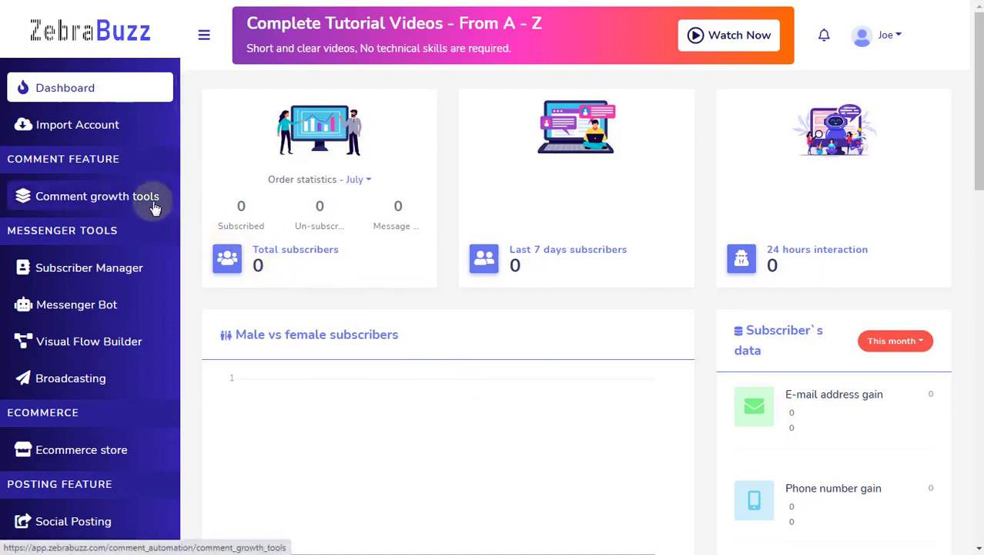
# Open the Comment growth tools page from the Comment Feature section of the sidebar
pyautogui.click(155, 207)
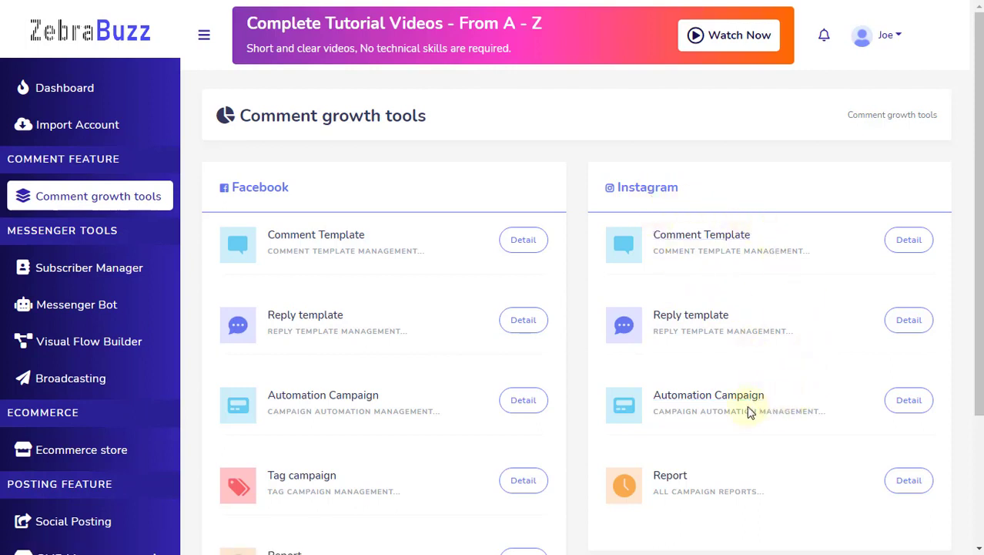
# Open the Instagram Automation Campaign details and show the first latest post's actions menu
pyautogui.click(909, 401)
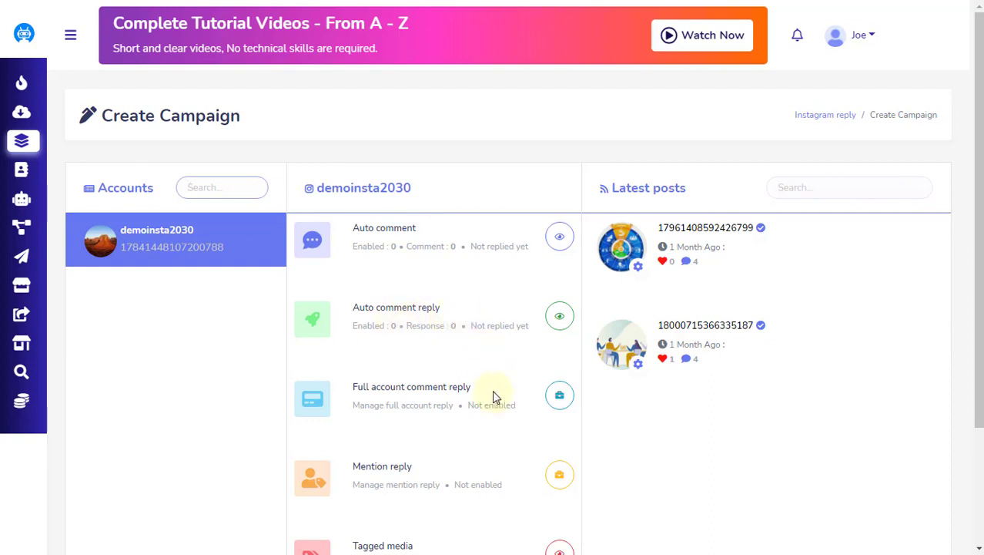
pyautogui.scroll(-1, 459, 467)
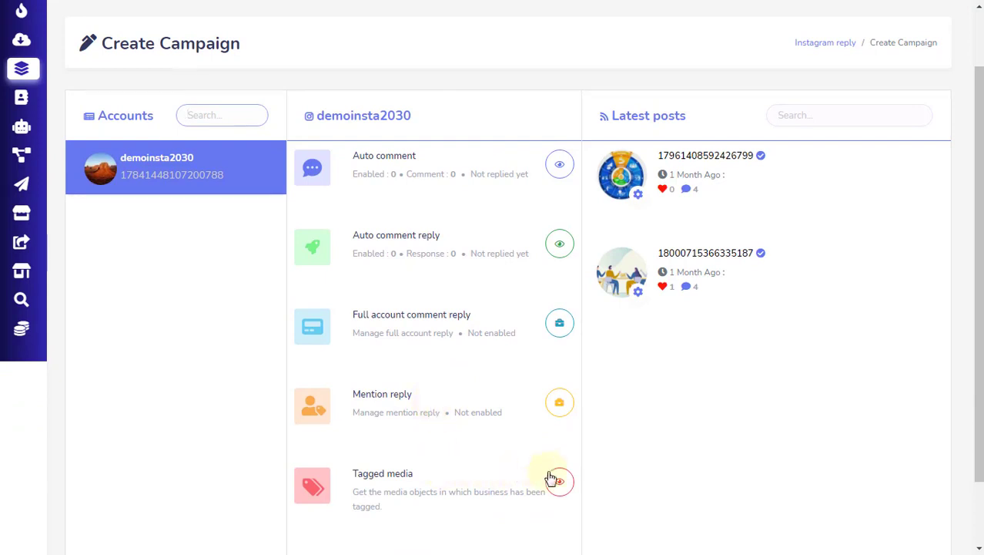
pyautogui.scroll(1, 609, 455)
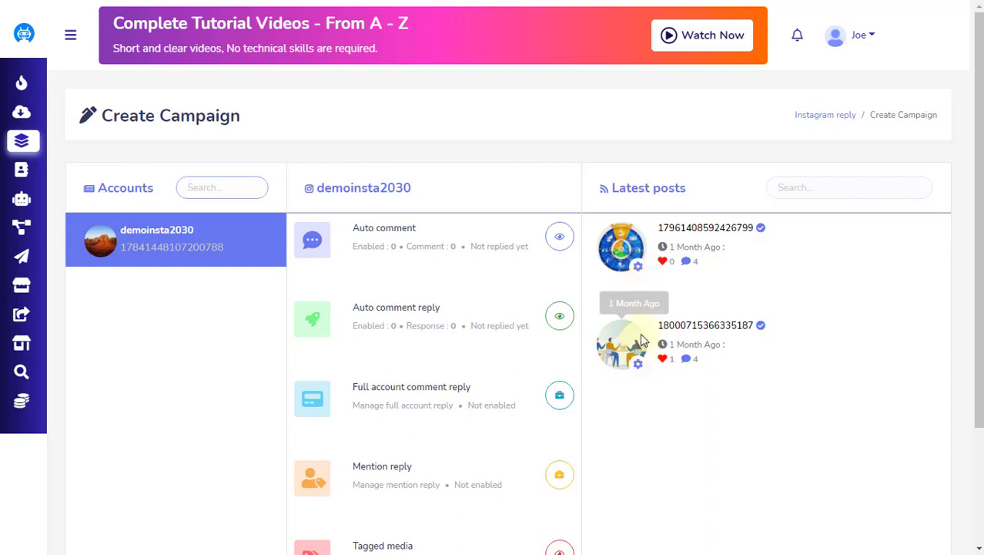
pyautogui.click(638, 271)
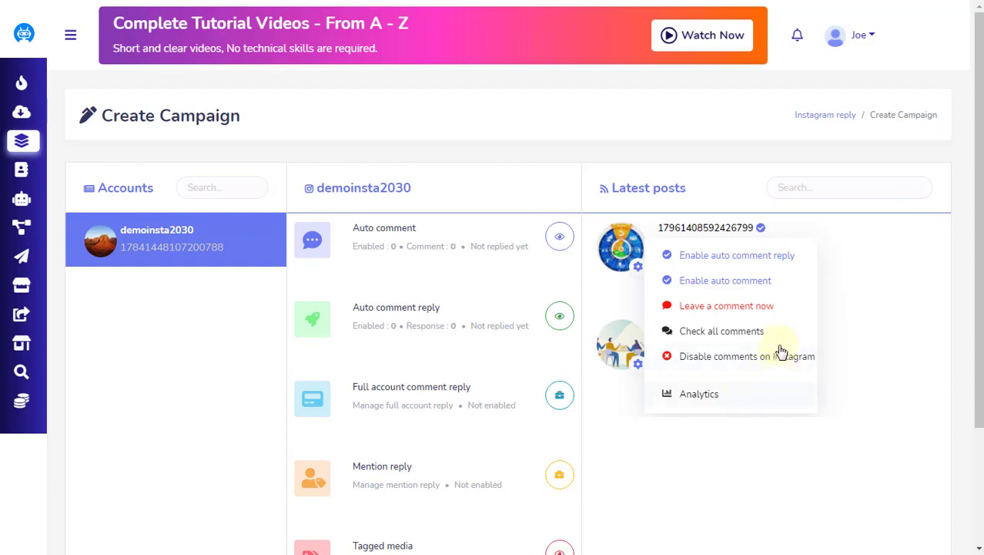
# Start an auto comment reply for the first post with the saved-template option turned off
pyautogui.click(806, 267)
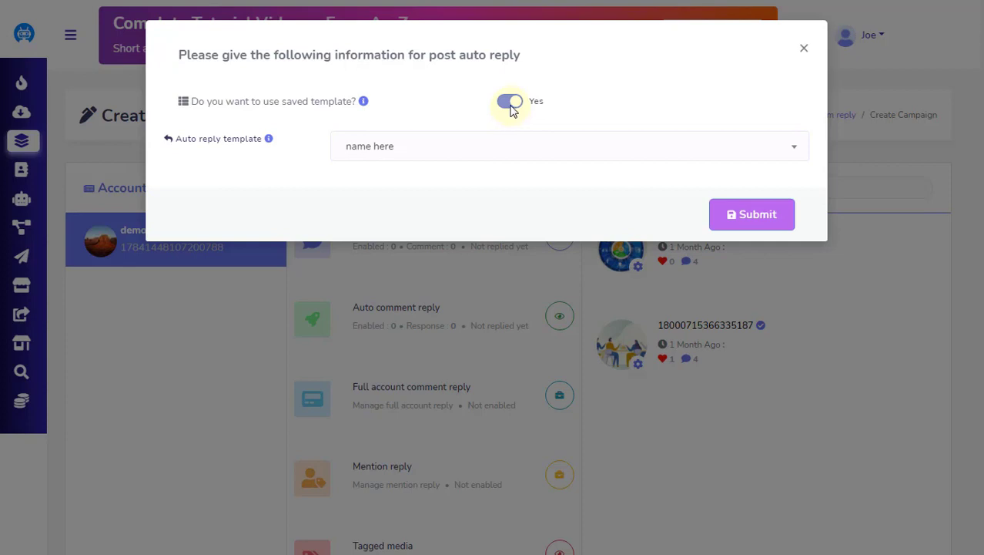
pyautogui.click(511, 105)
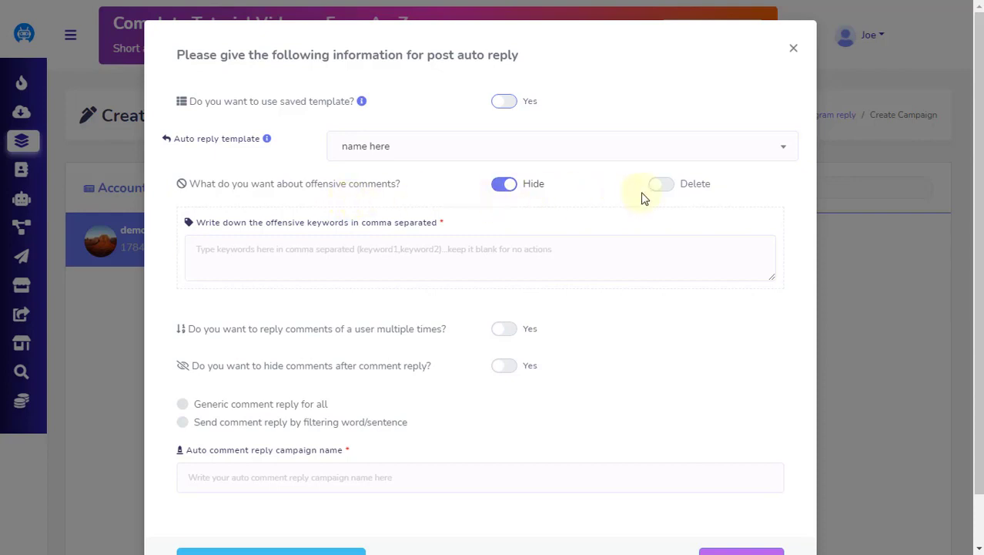
# Add 'offensive keyword' as an offensive keyword and enable repeat replies per user and hide-after-reply
pyautogui.click(489, 247)
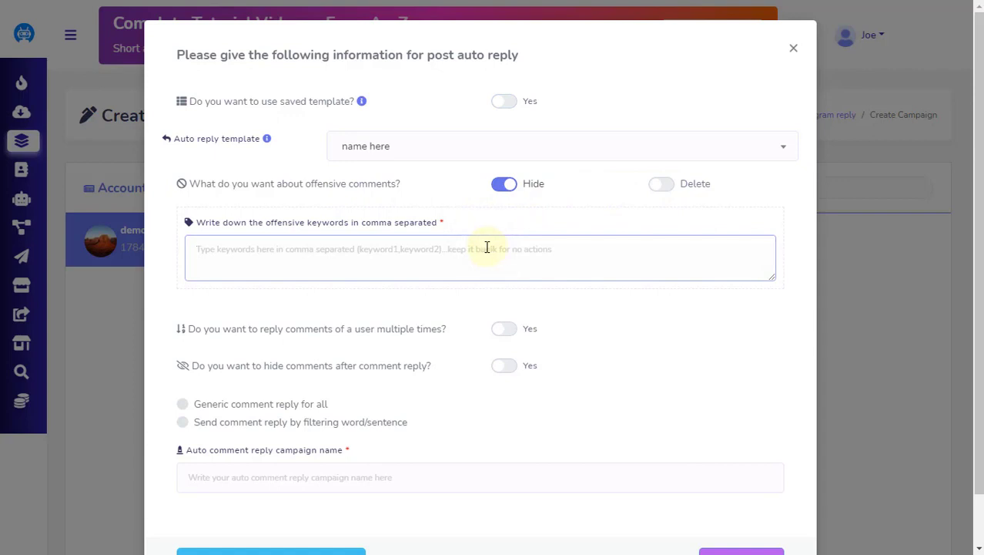
pyautogui.write('offe')
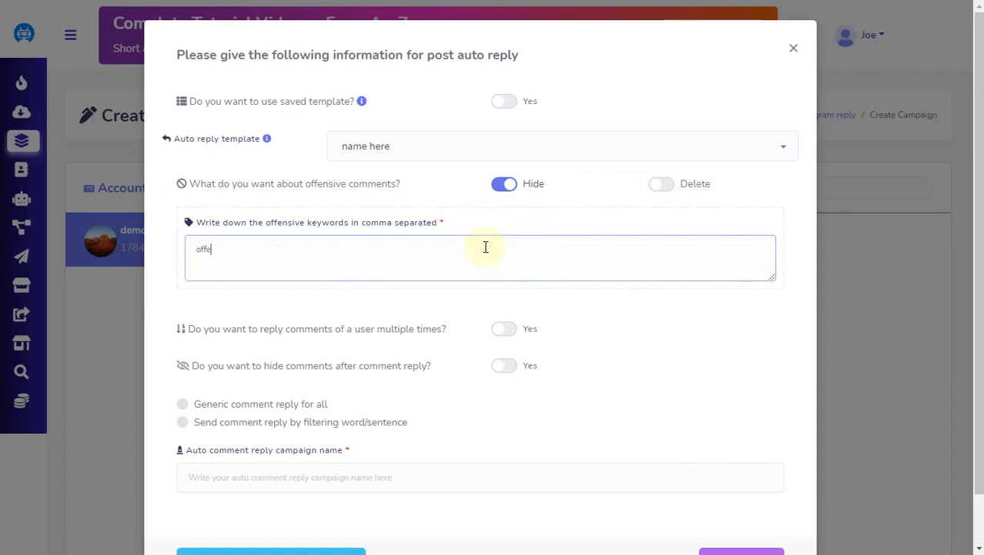
pyautogui.write('nsive keyword')
pyautogui.click(504, 331)
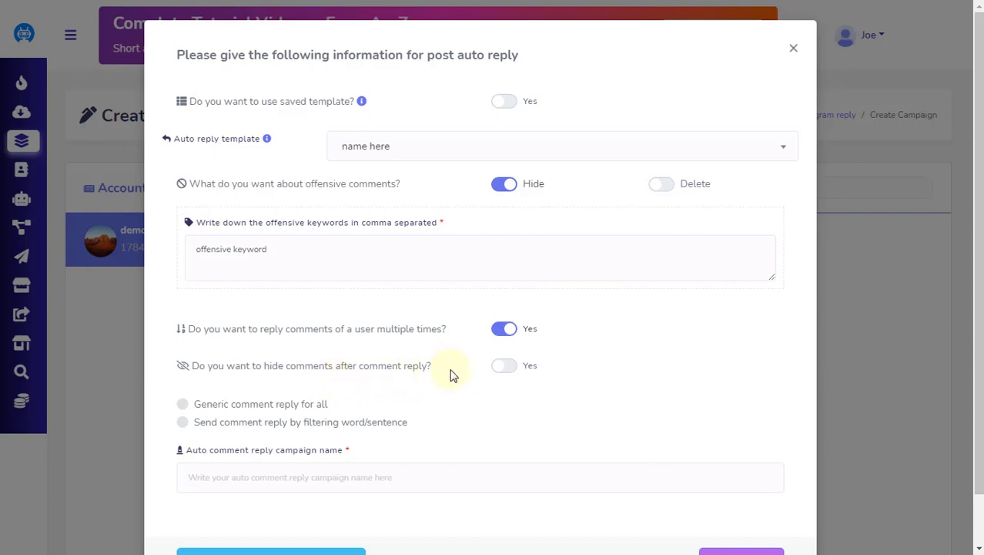
pyautogui.click(505, 369)
pyautogui.scroll(-1, 460, 392)
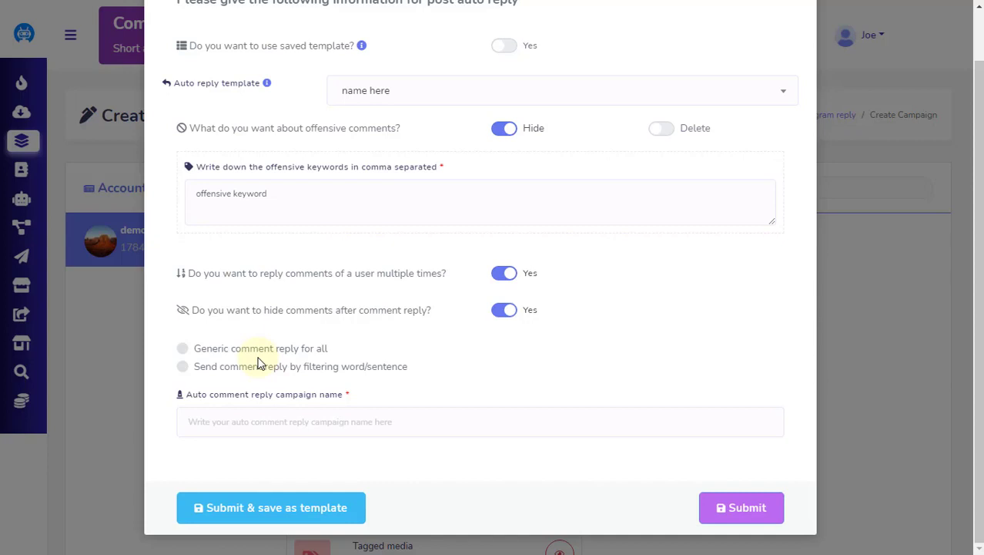
# Save a generic reply-to-all campaign 'campaign name' replying '#LEAD_USER_NAME#, comment here'
pyautogui.click(183, 349)
pyautogui.scroll(-2, 157, 347)
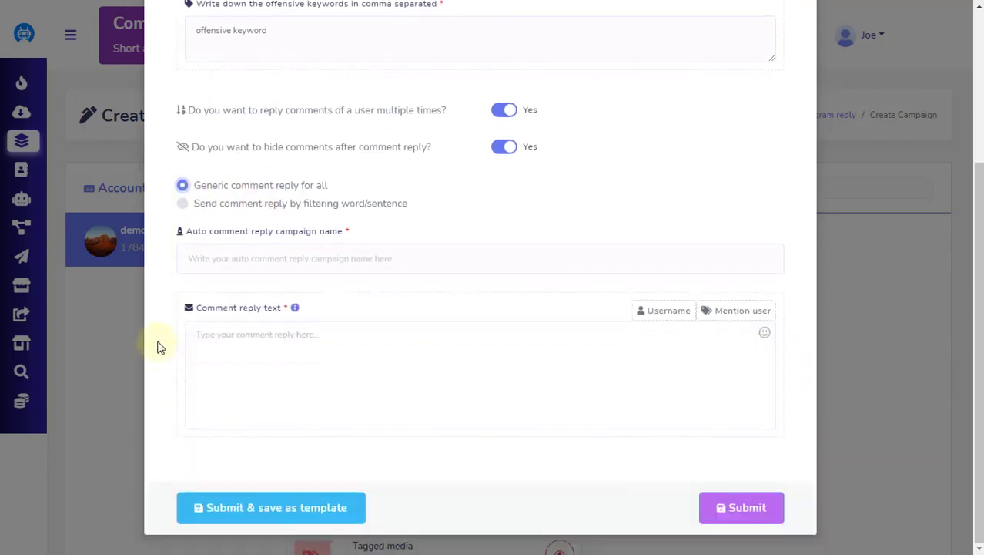
pyautogui.click(286, 248)
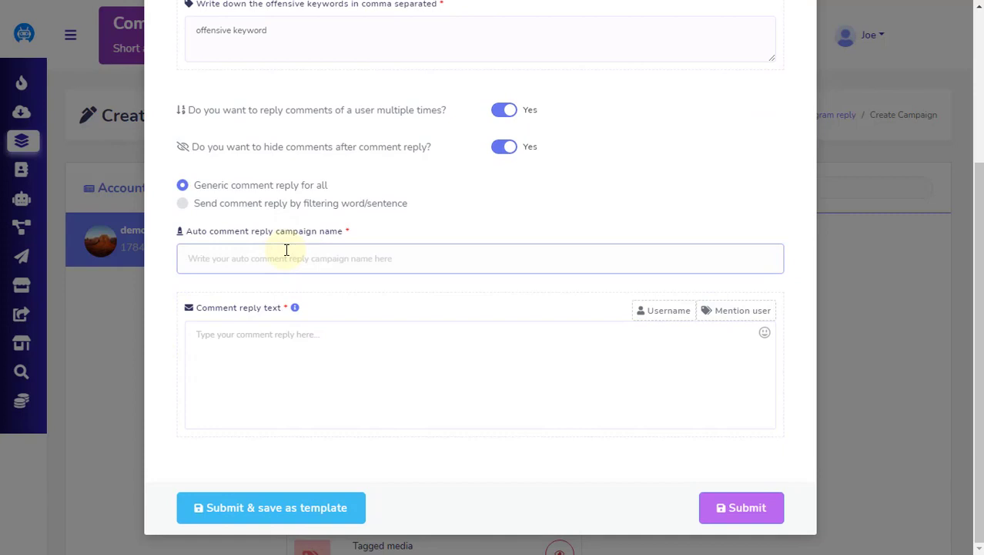
pyautogui.write('cam')
pyautogui.write('p')
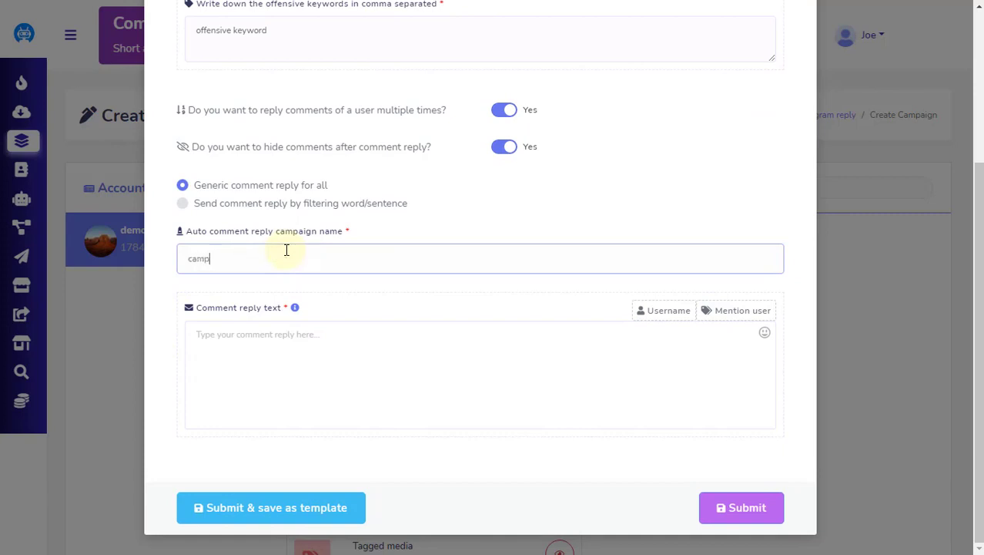
pyautogui.write('aign name')
pyautogui.click(285, 345)
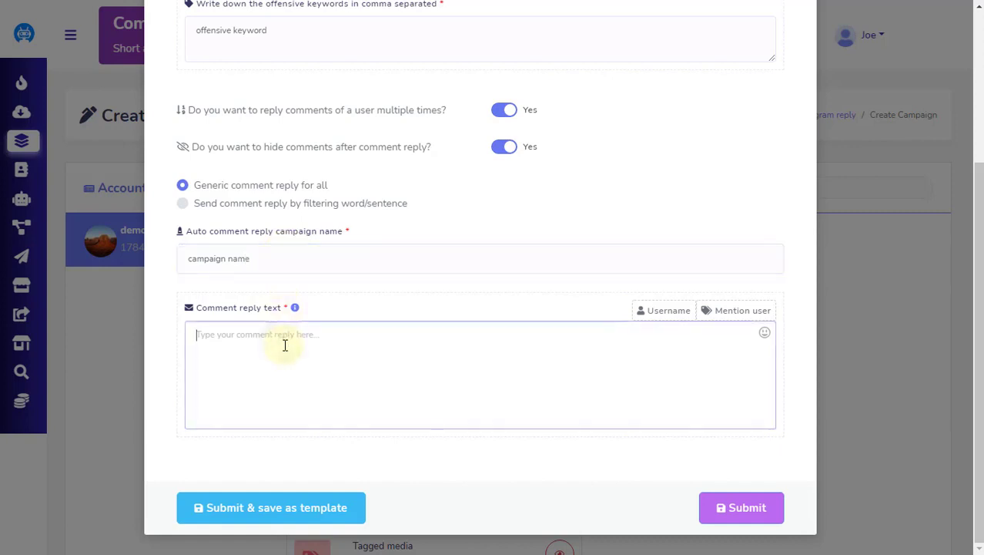
pyautogui.click(666, 312)
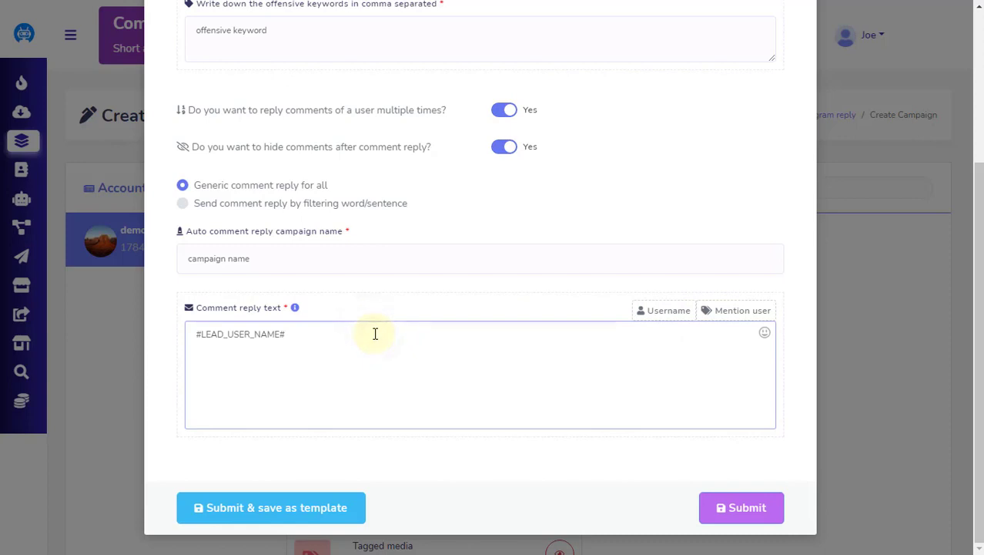
pyautogui.write(', comment here')
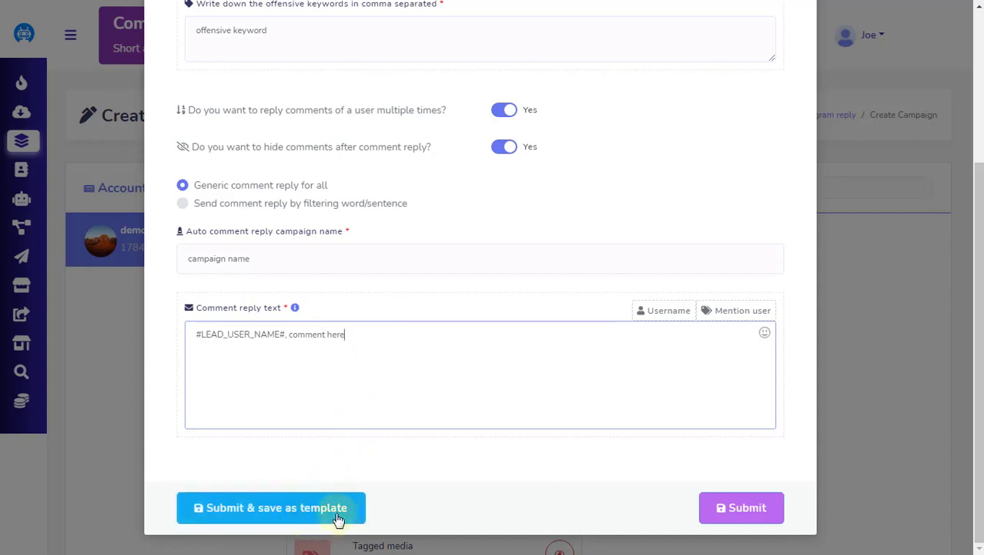
pyautogui.click(757, 514)
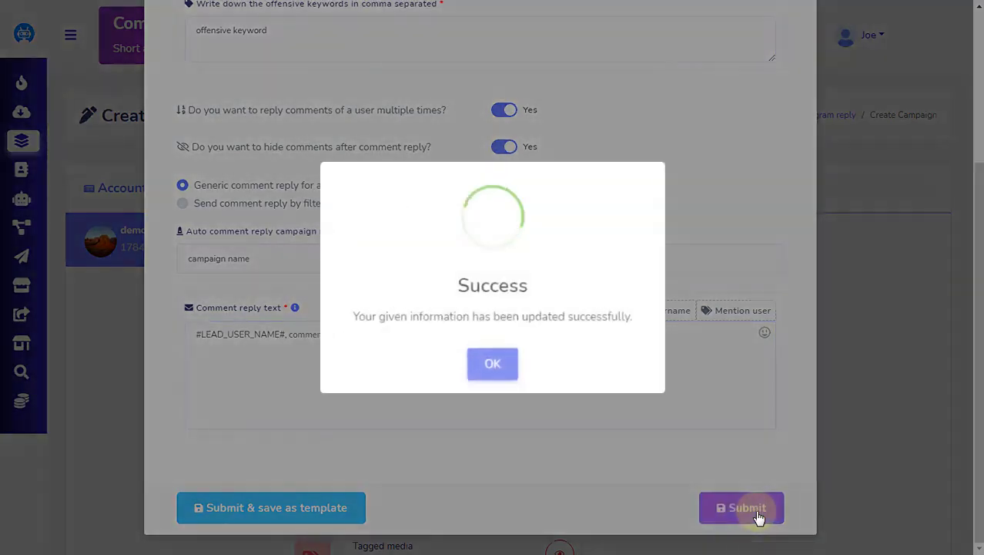
pyautogui.click(504, 369)
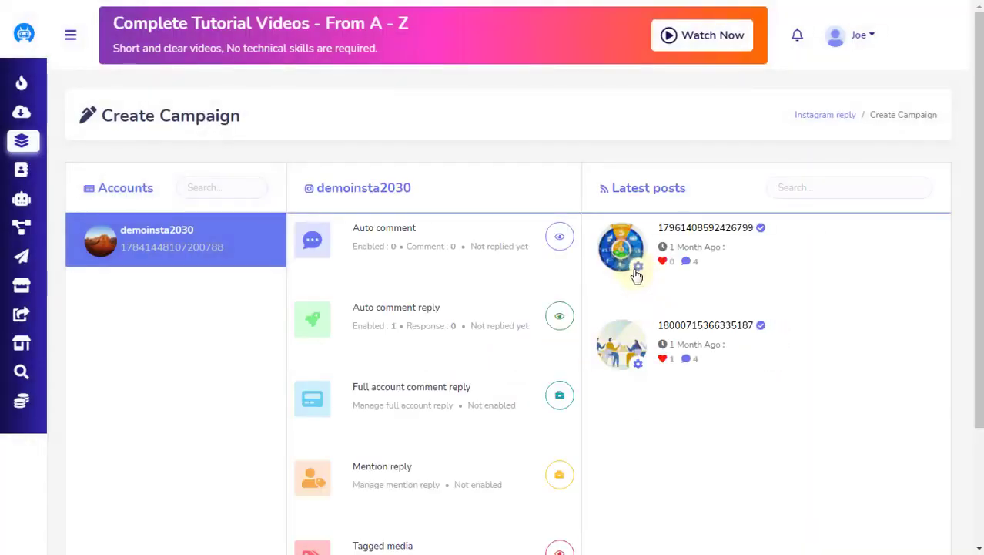
# Open the Enable auto comment form for the first post
pyautogui.click(637, 271)
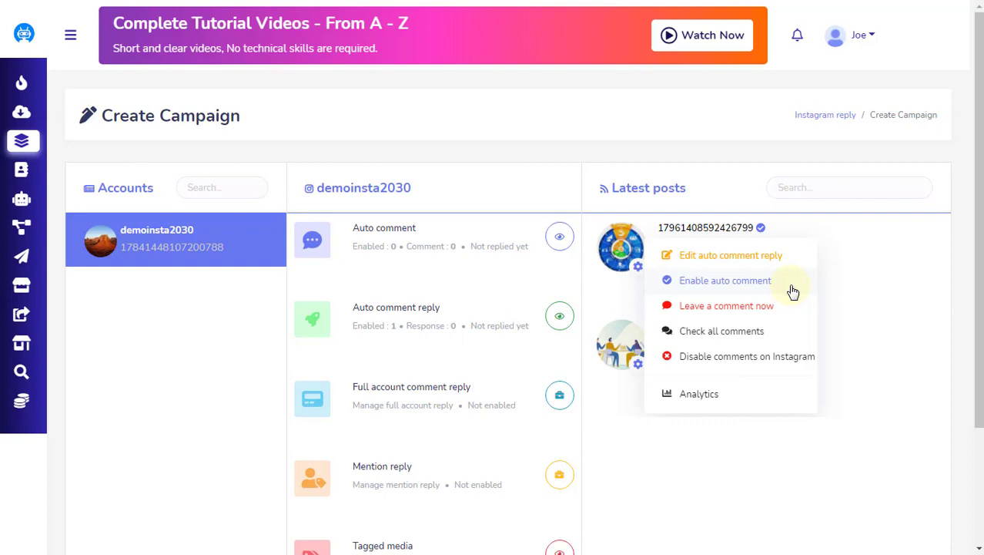
pyautogui.click(724, 289)
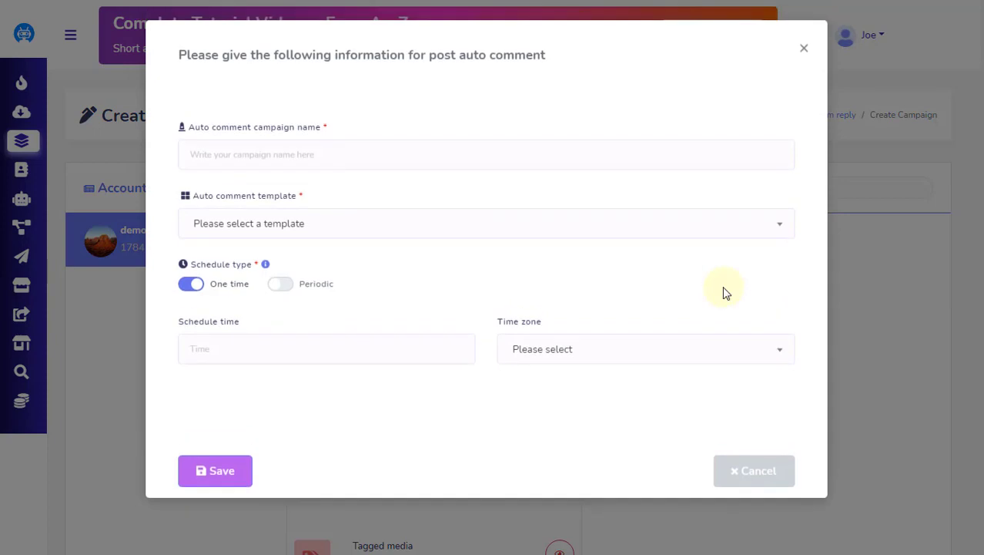
# Name the auto comment campaign 'name', choose the 'Template here' template, and switch scheduling to Periodic
pyautogui.click(381, 159)
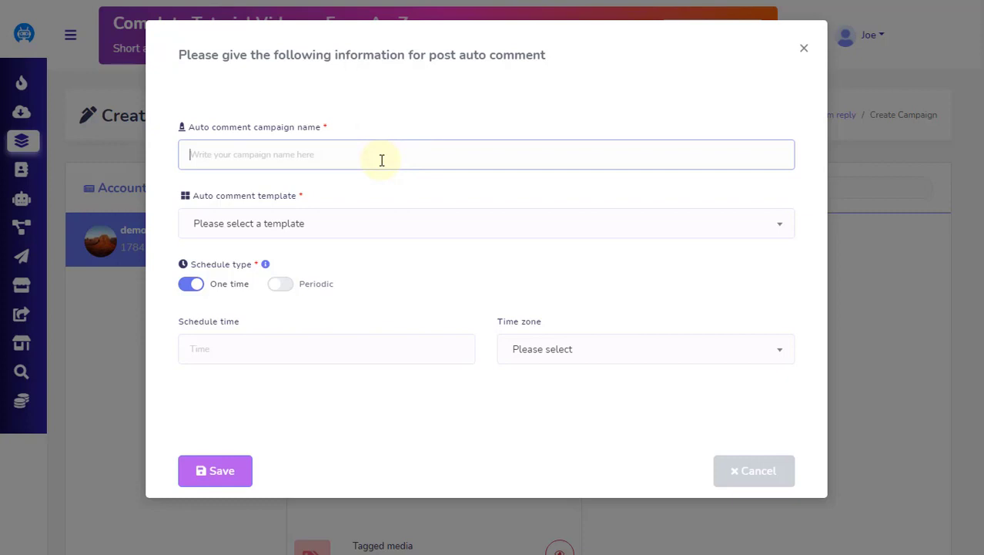
pyautogui.write('name')
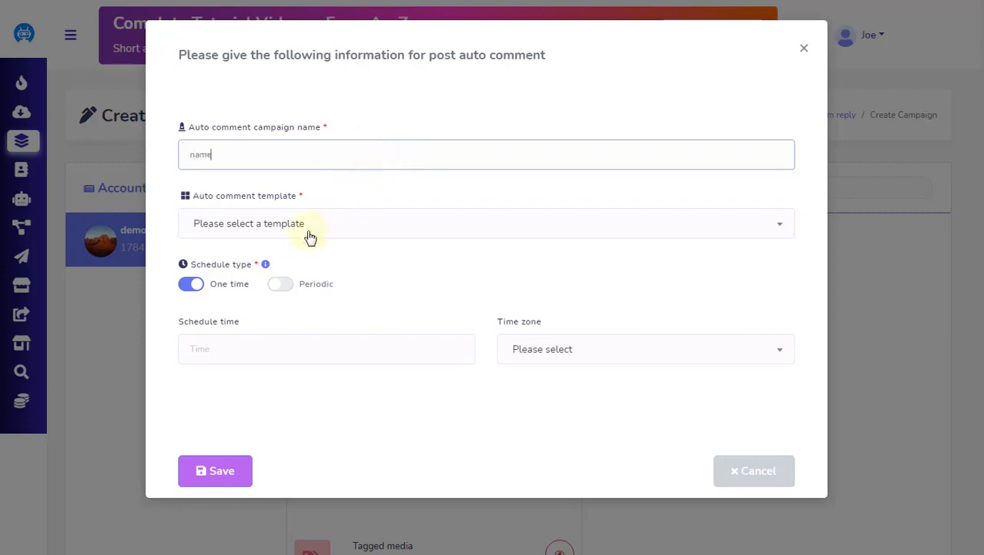
pyautogui.click(310, 234)
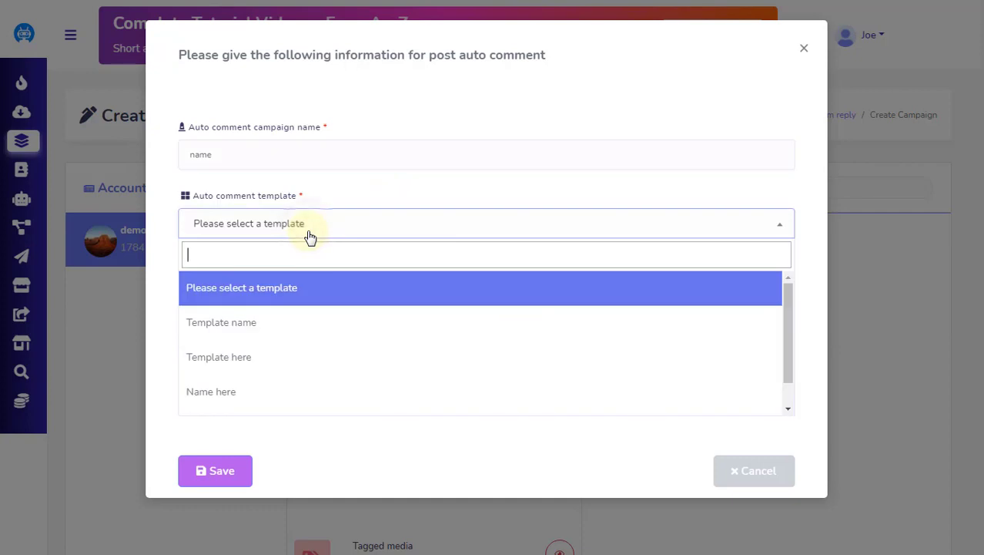
pyautogui.click(246, 362)
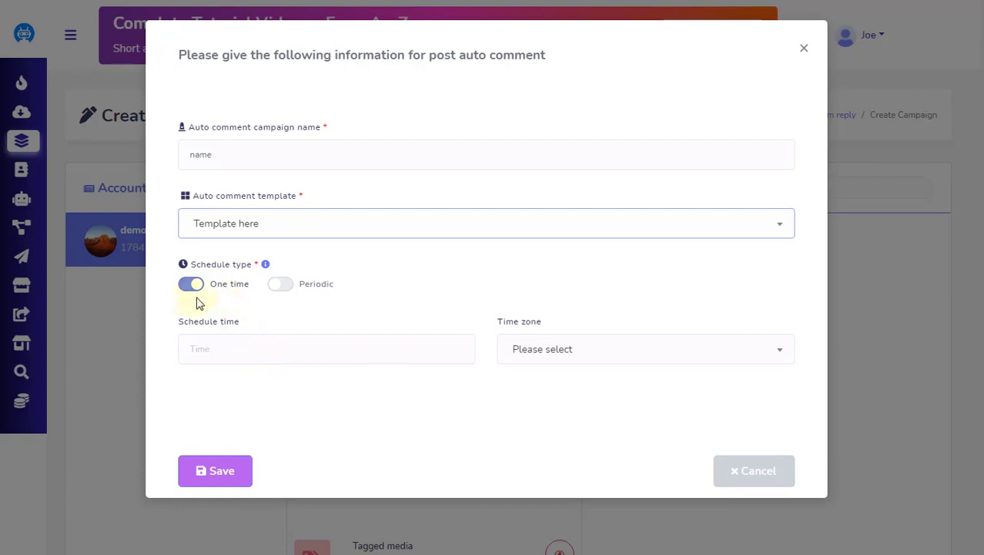
pyautogui.click(287, 289)
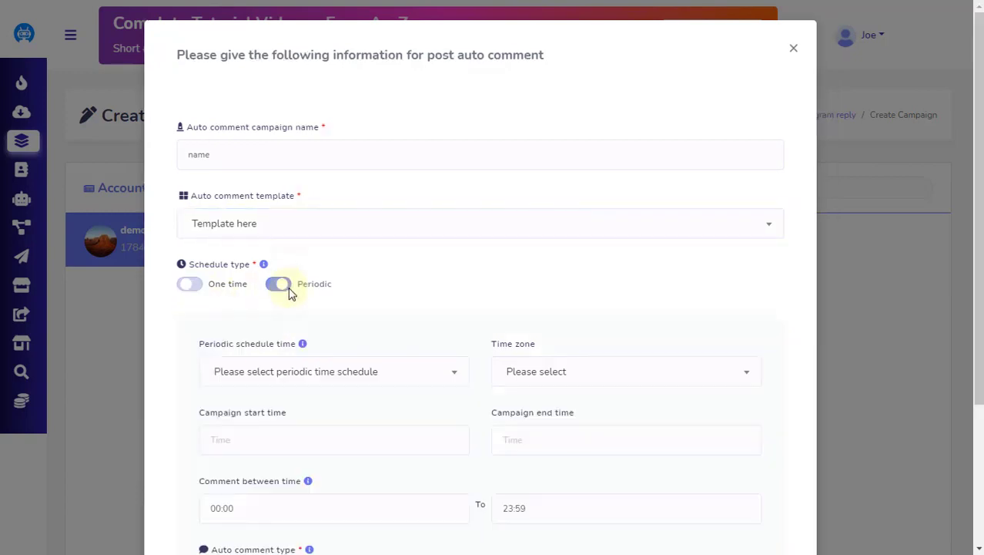
pyautogui.scroll(-2, 291, 397)
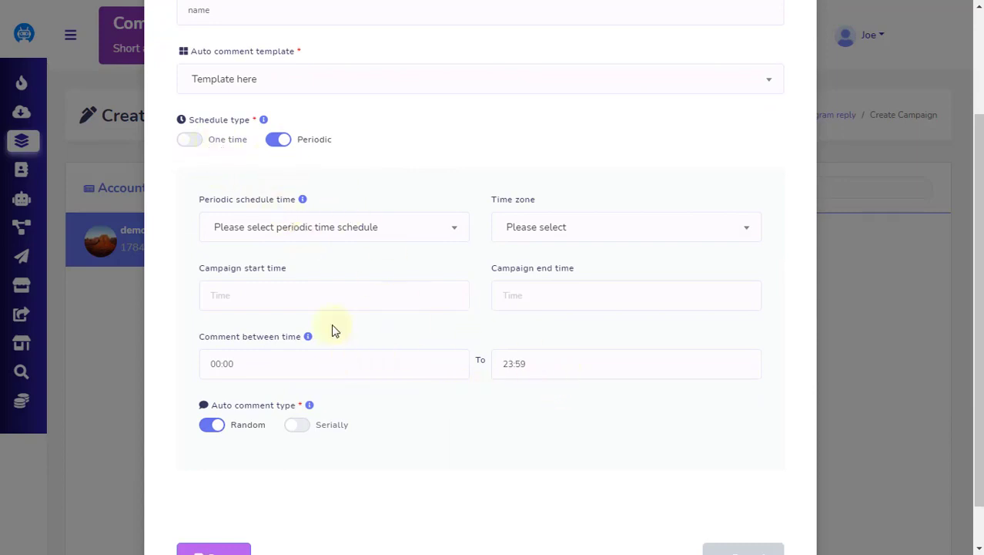
# Schedule the auto comment once for July 24, 22:00 in Asia/Magadan time and save it
pyautogui.click(190, 139)
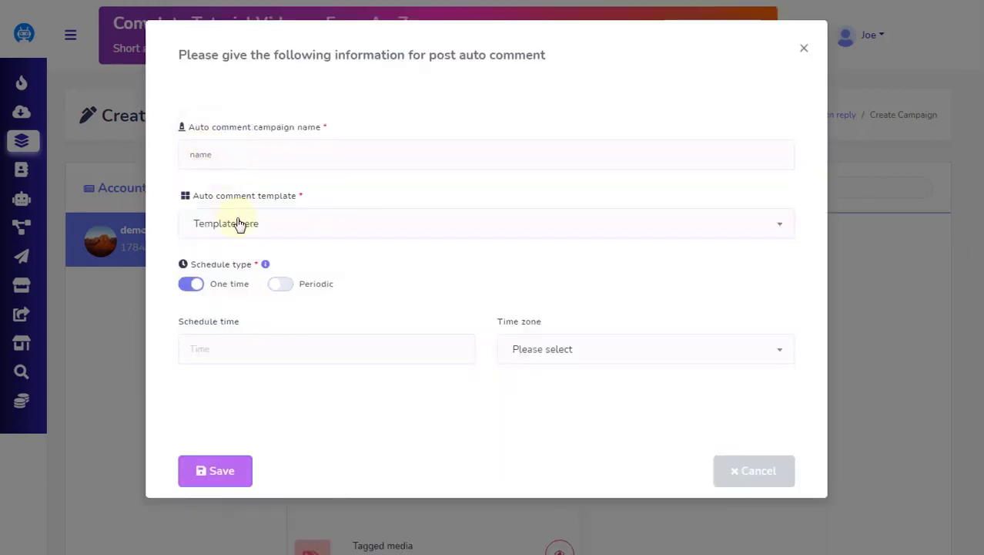
pyautogui.click(250, 345)
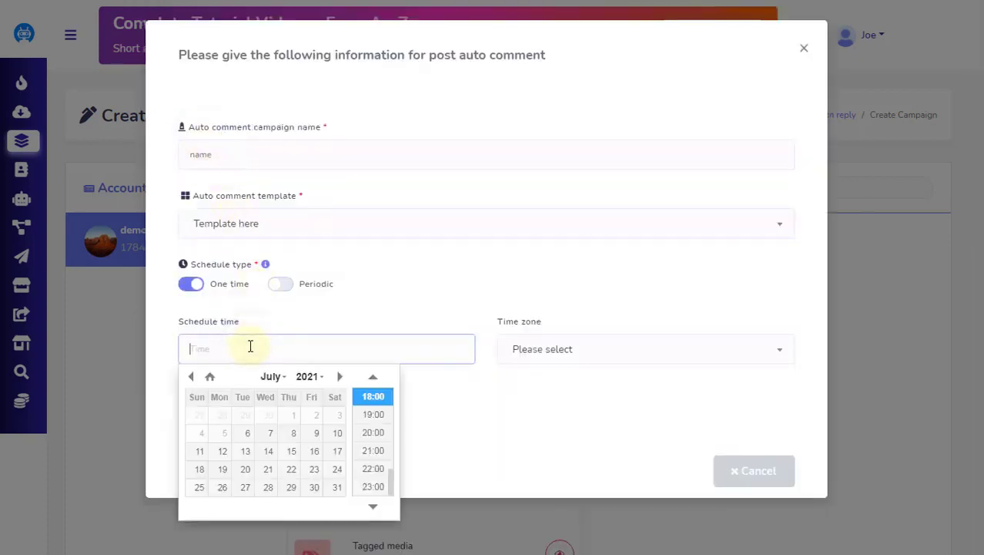
pyautogui.click(340, 469)
pyautogui.click(373, 469)
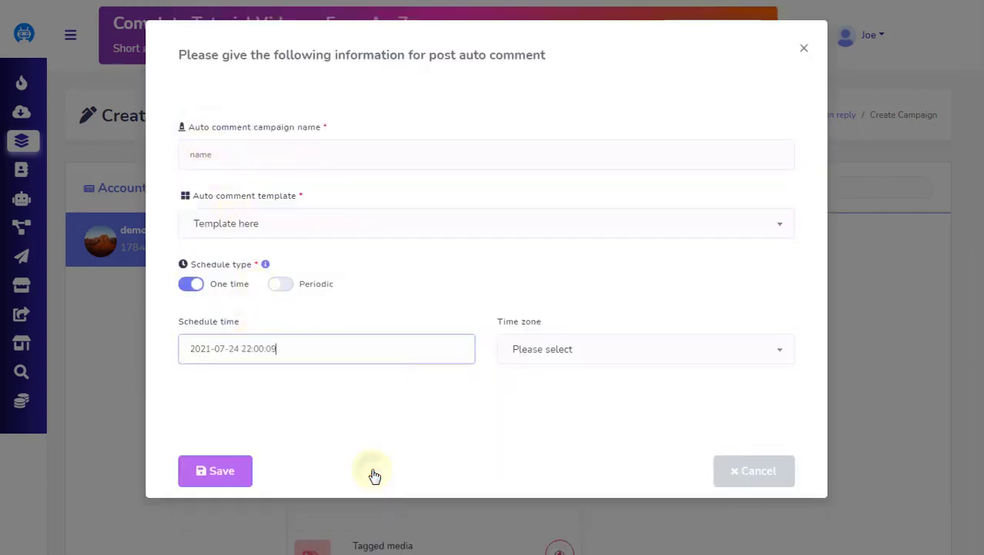
pyautogui.click(550, 355)
pyautogui.scroll(2, 562, 416)
pyautogui.click(563, 420)
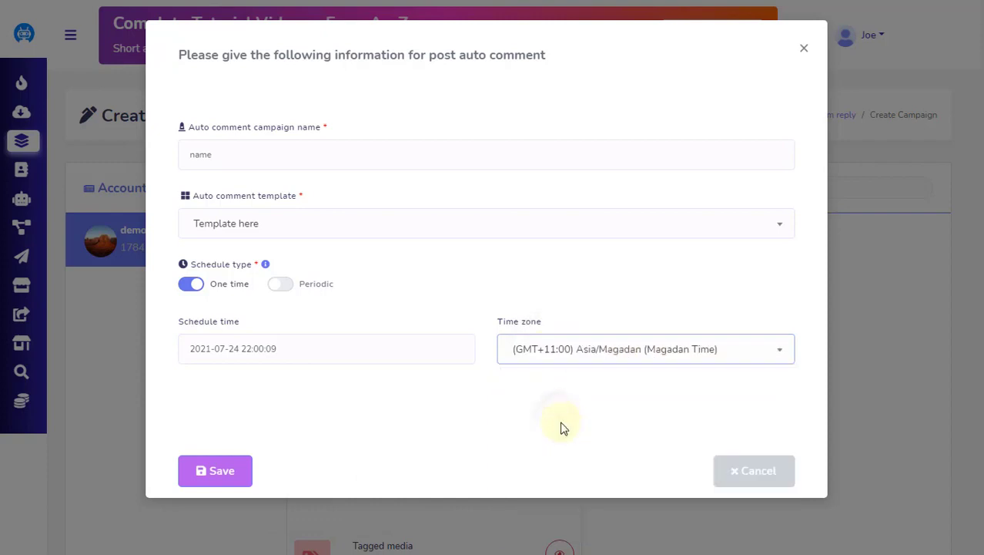
pyautogui.click(224, 477)
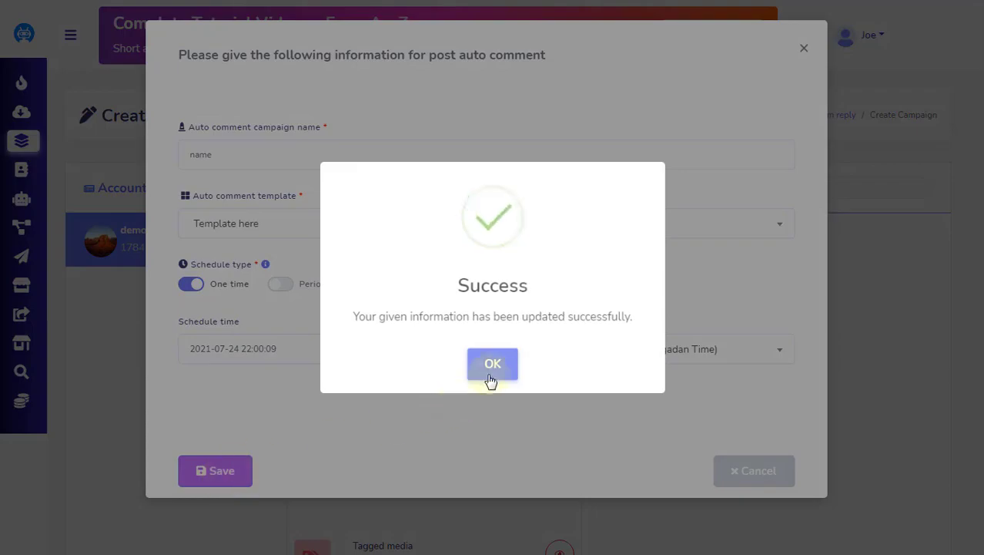
pyautogui.click(489, 376)
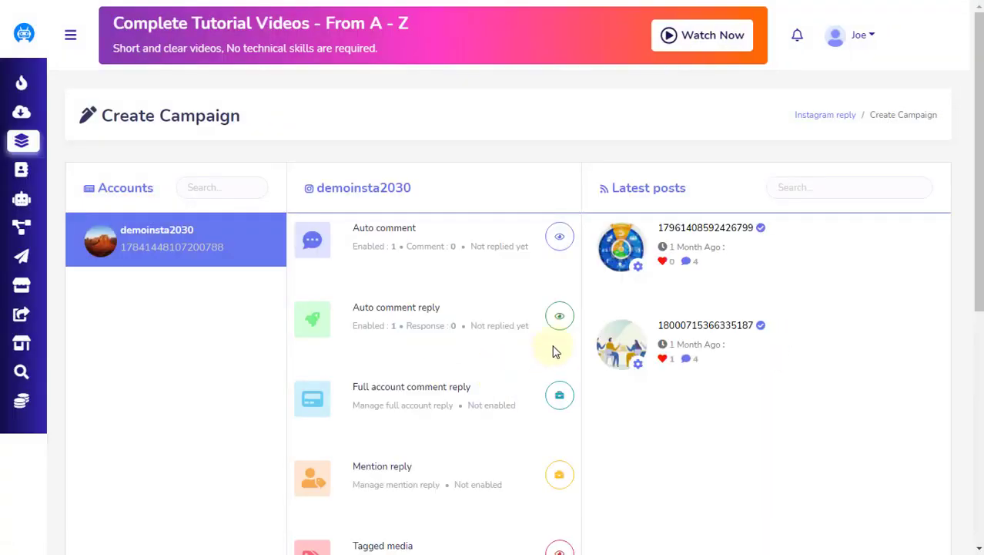
# Open the Leave a comment now dialog for the first latest post
pyautogui.click(639, 269)
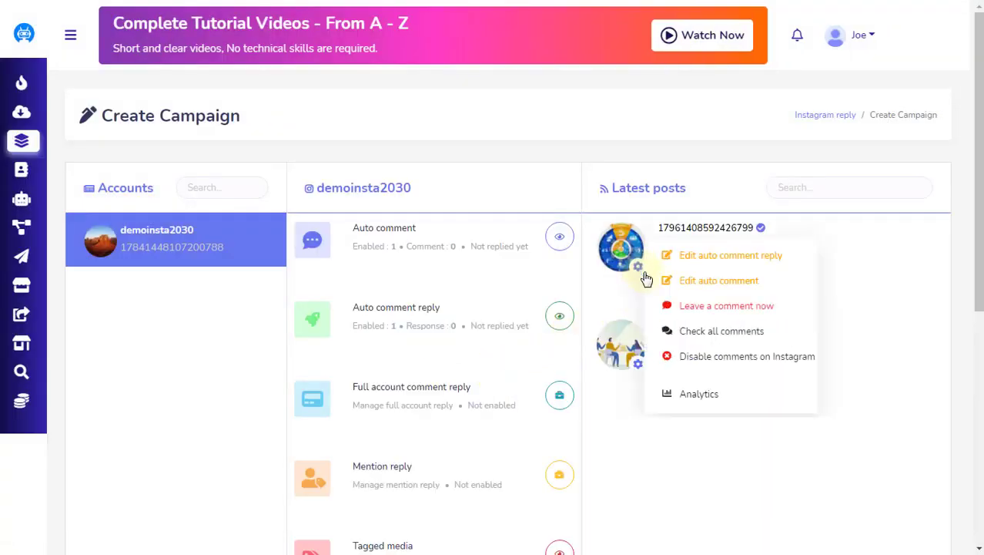
pyautogui.click(796, 315)
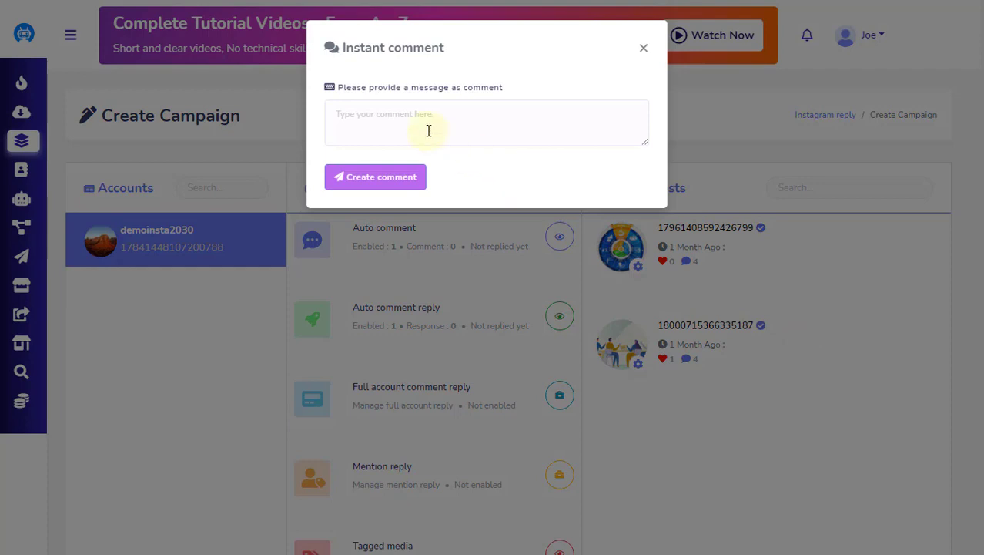
# Post the instant comment 'instant comment here' on the first post and confirm the success message
pyautogui.click(429, 130)
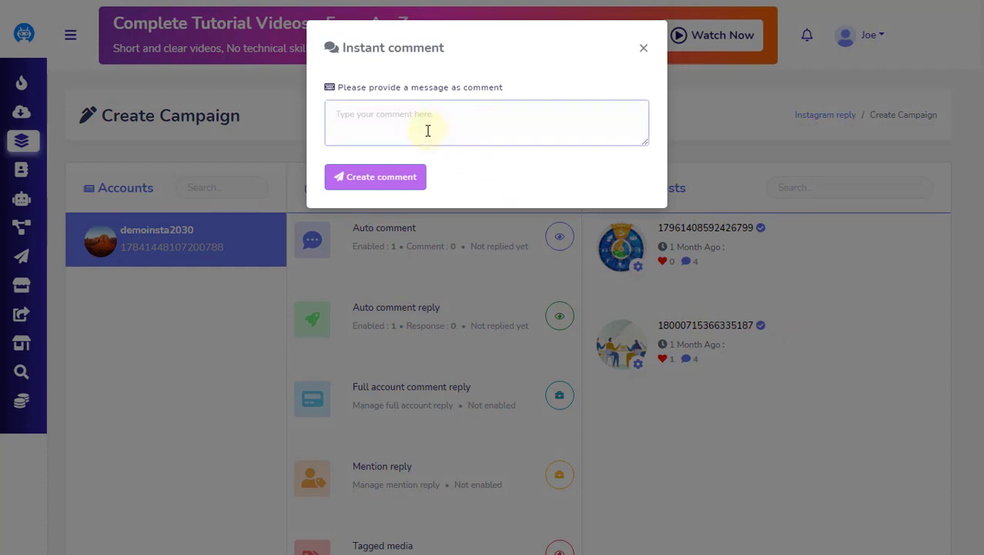
pyautogui.write('instant comment here')
pyautogui.click(369, 183)
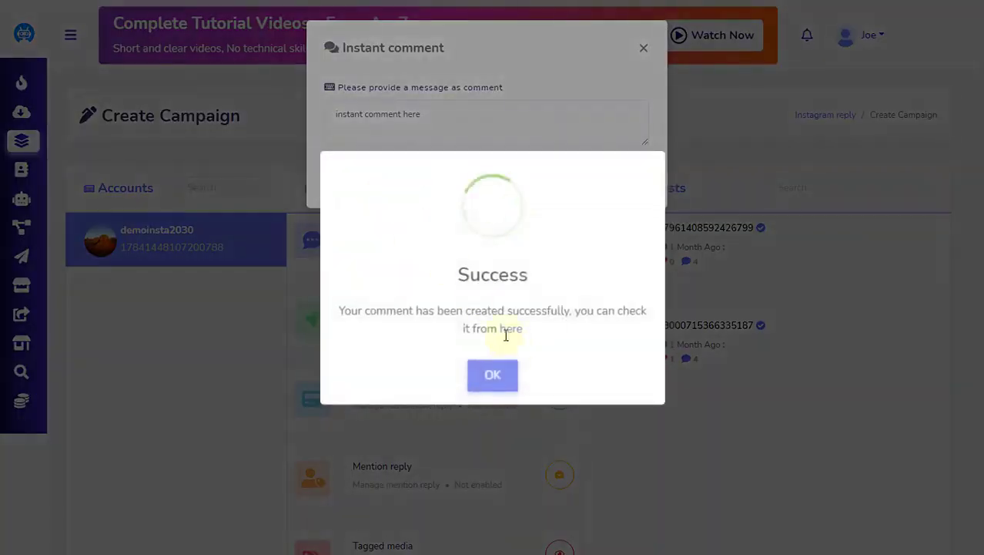
pyautogui.click(499, 383)
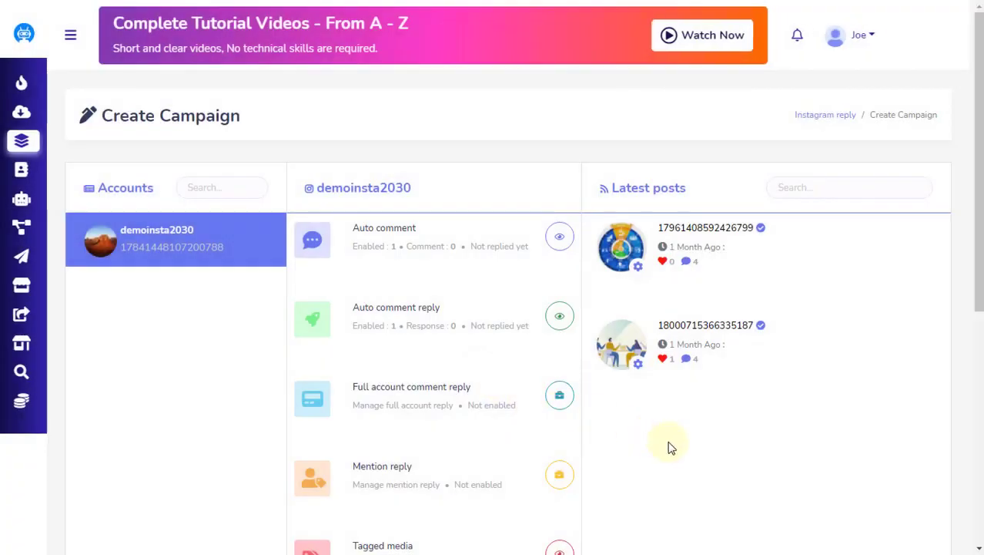
pyautogui.click(638, 268)
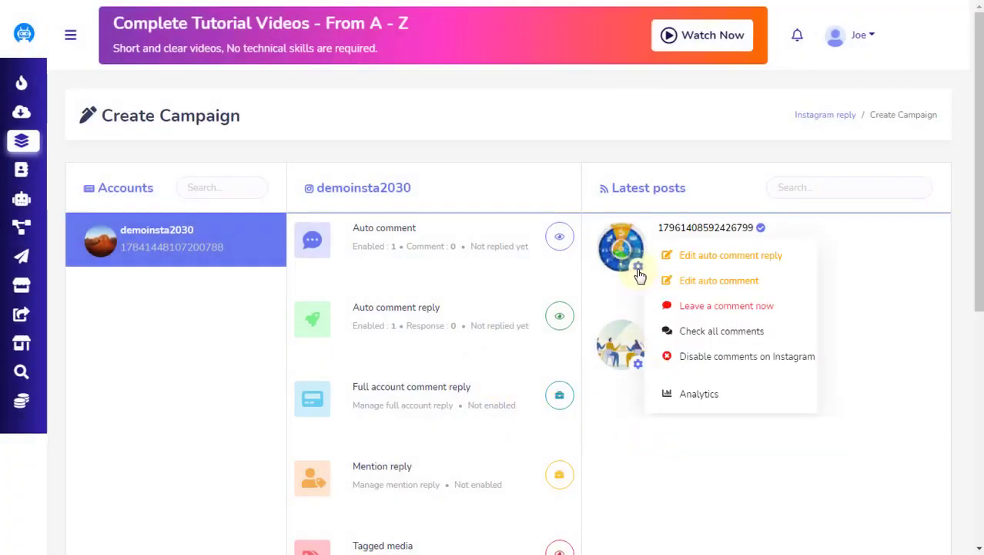
pyautogui.click(796, 339)
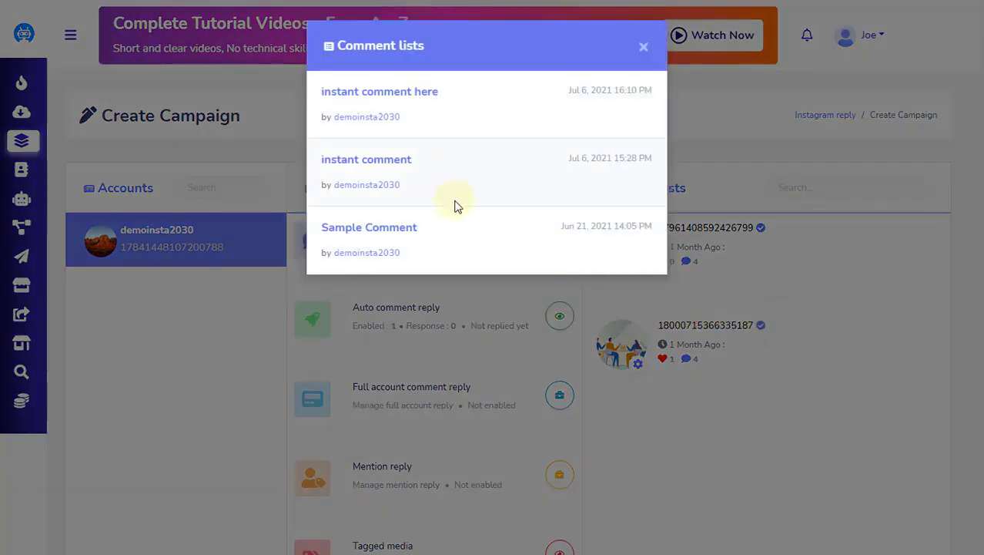
pyautogui.click(643, 47)
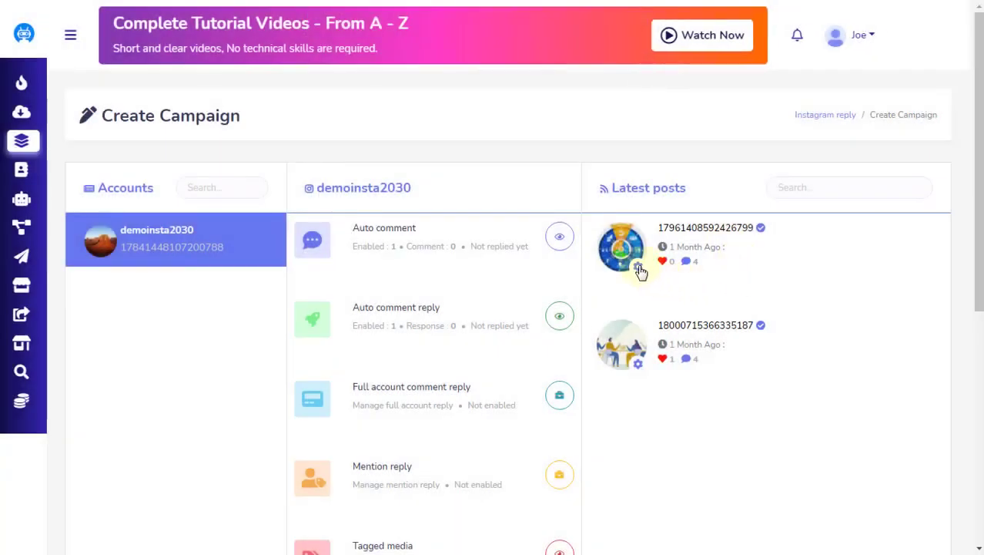
# Disable Instagram comments on the first latest post and acknowledge the success message
pyautogui.click(637, 267)
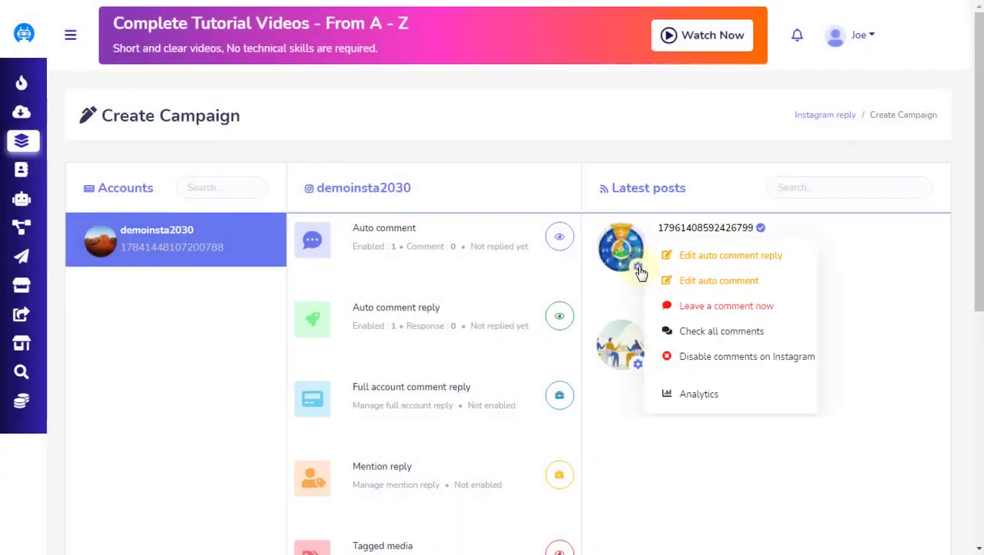
pyautogui.click(783, 359)
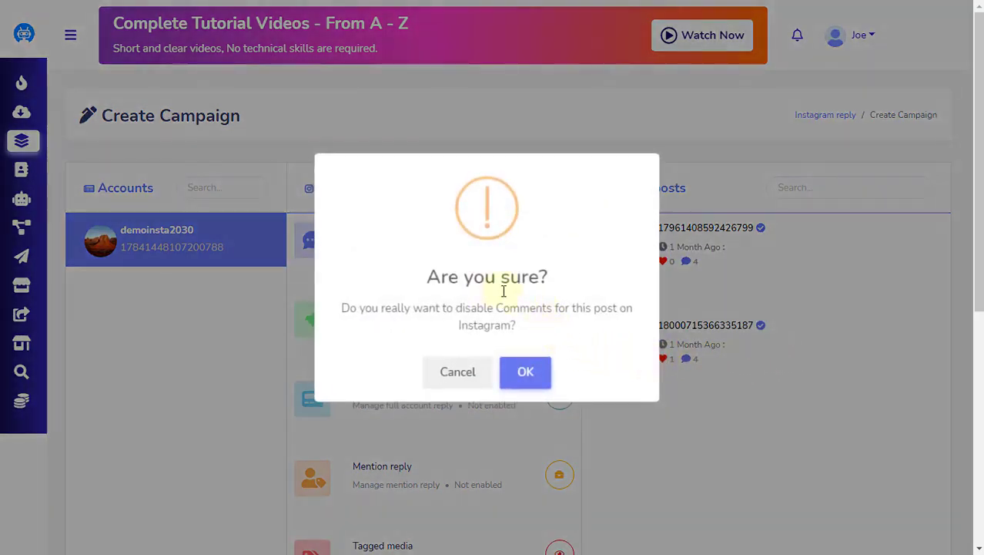
pyautogui.click(521, 372)
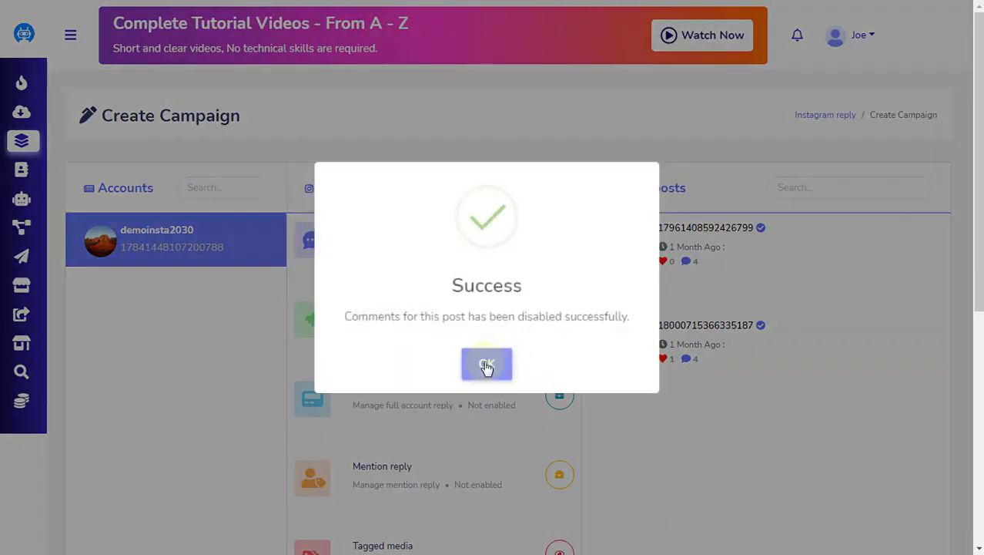
pyautogui.click(486, 365)
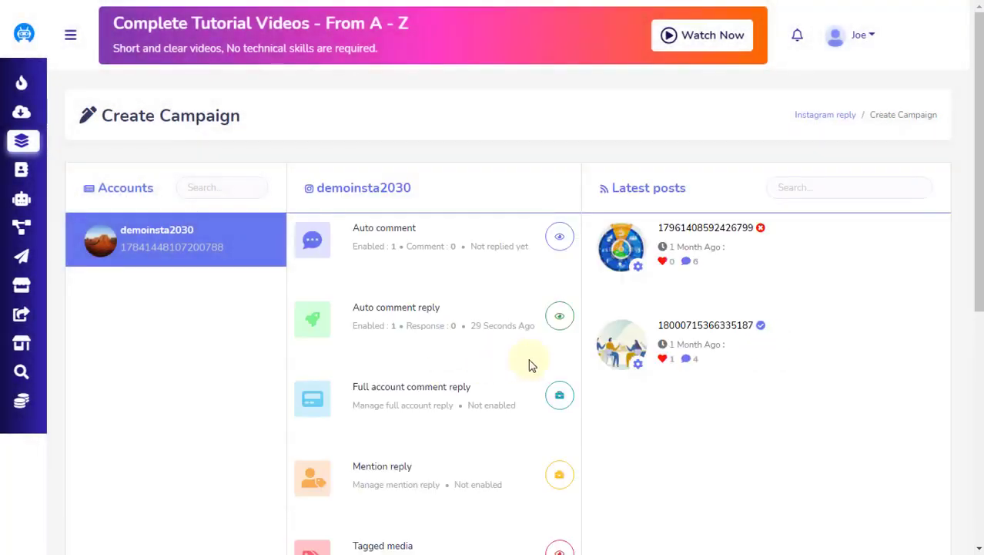
# Close the first post's menu and reveal the enable option for Full account comment reply
pyautogui.click(637, 274)
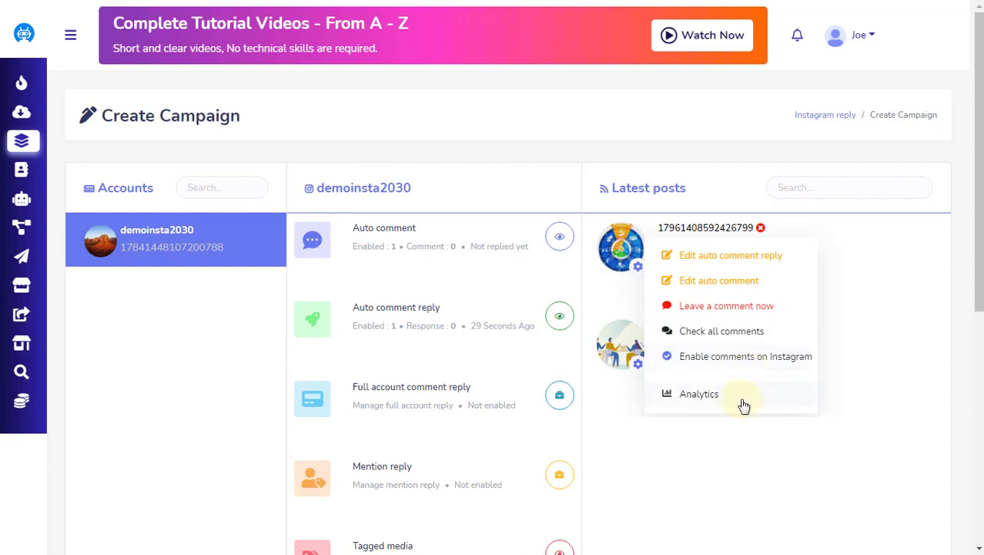
pyautogui.click(727, 447)
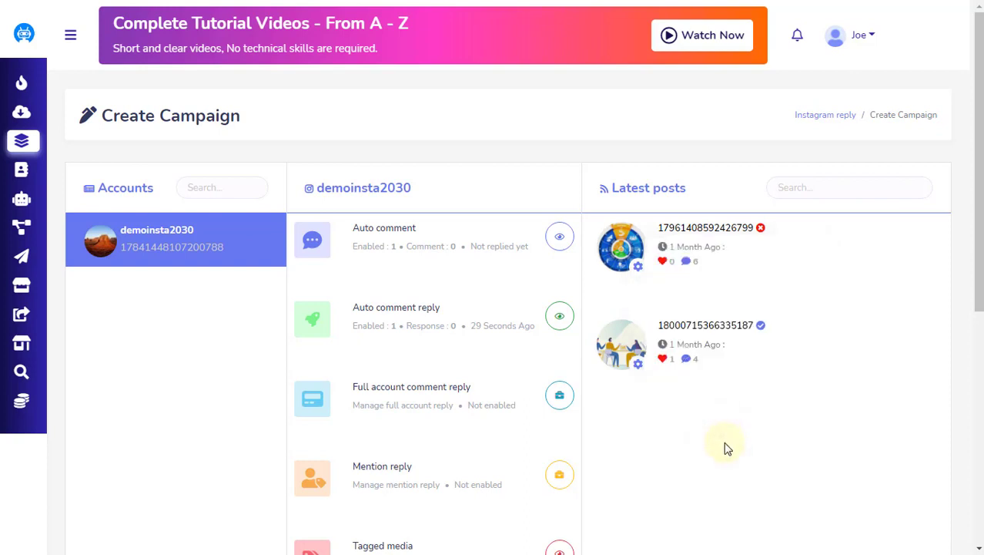
pyautogui.scroll(-2, 728, 447)
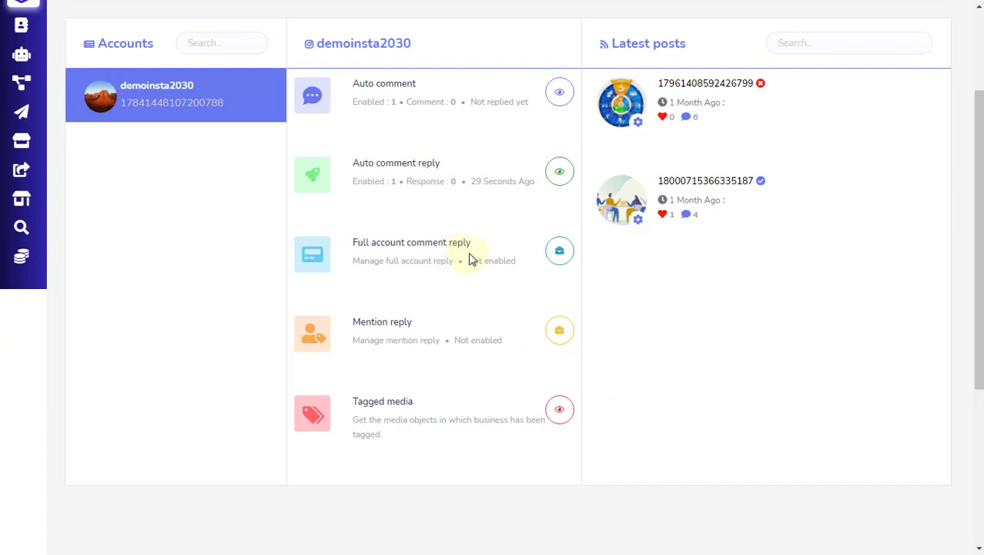
pyautogui.click(560, 253)
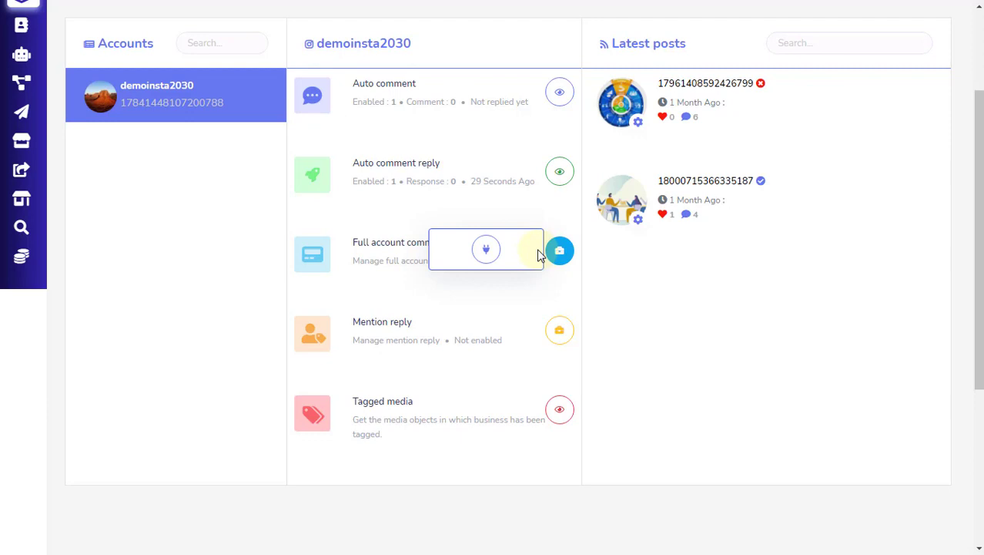
pyautogui.scroll(1, 538, 253)
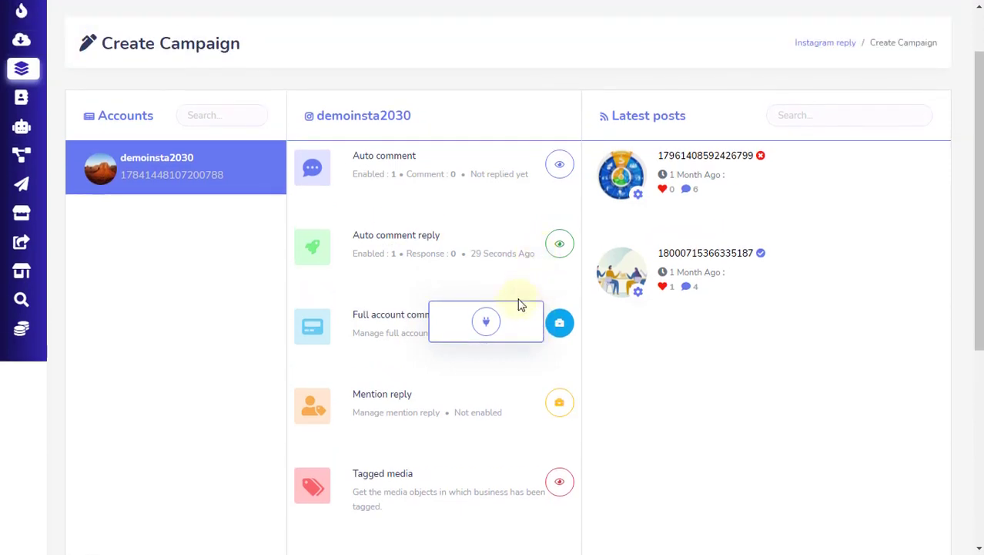
# Enable full account comment reply and enter offensive keywords 'keyword1, keyword2'
pyautogui.click(485, 324)
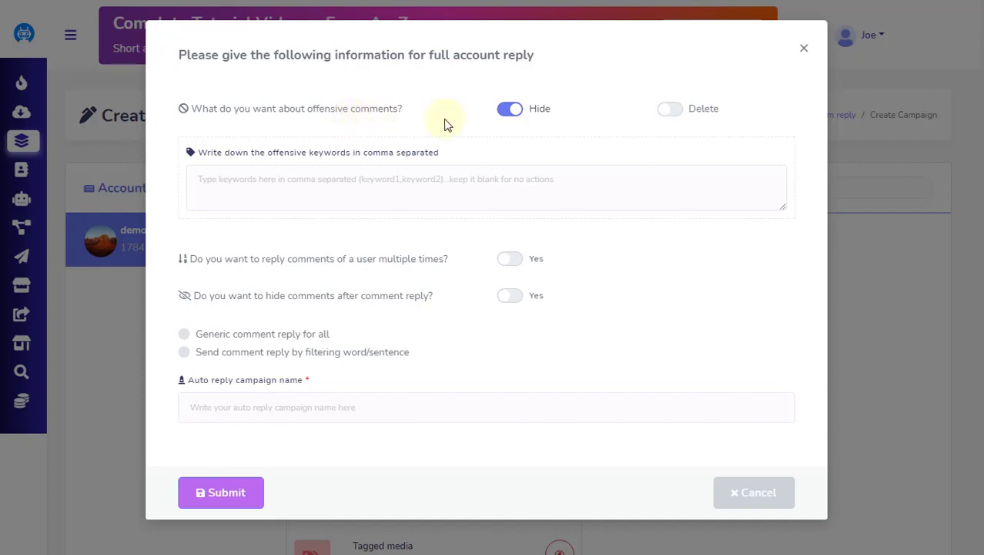
pyautogui.click(416, 191)
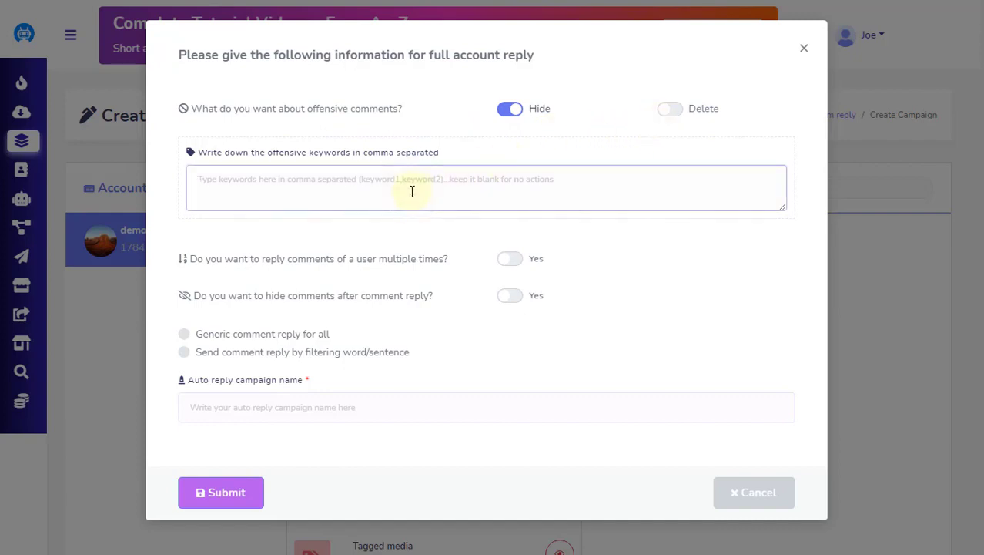
pyautogui.write('key')
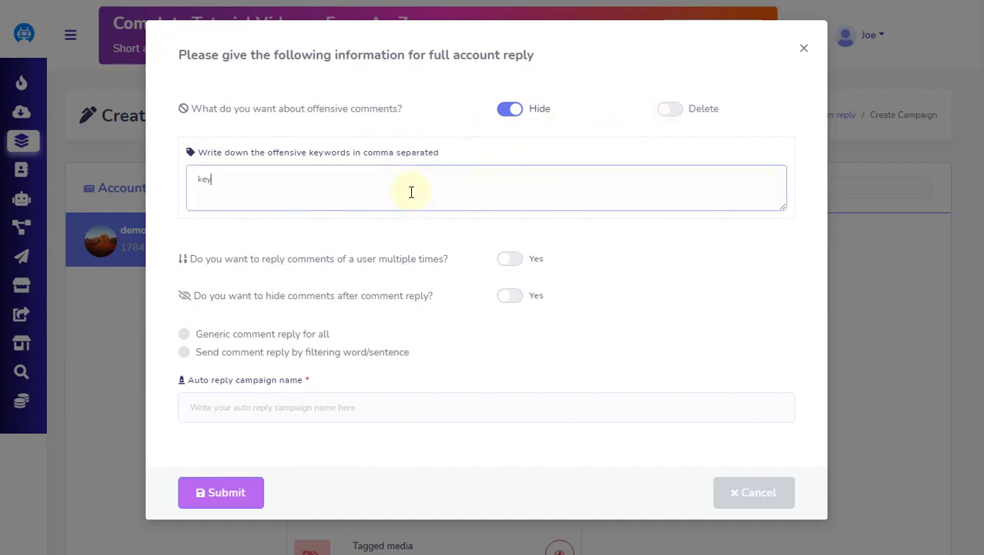
pyautogui.write('word1, keyword2')
# Leave repeat replies to a user off and turn on hiding comments after replying
pyautogui.click(509, 262)
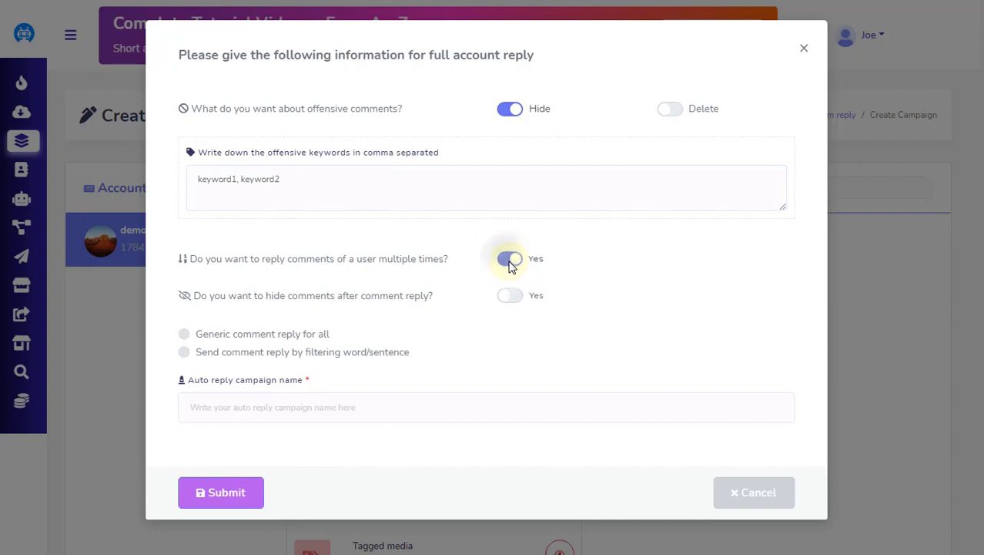
pyautogui.click(509, 264)
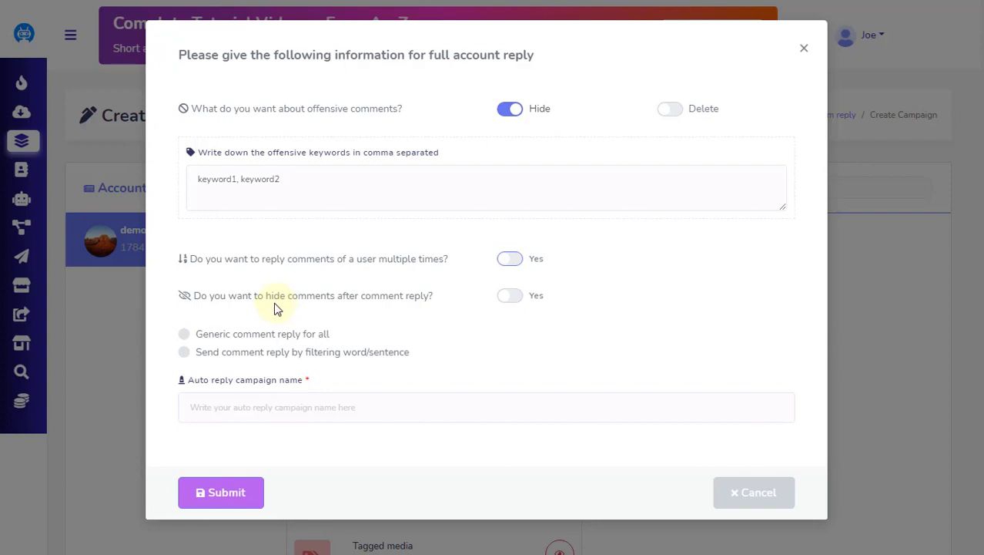
pyautogui.click(508, 300)
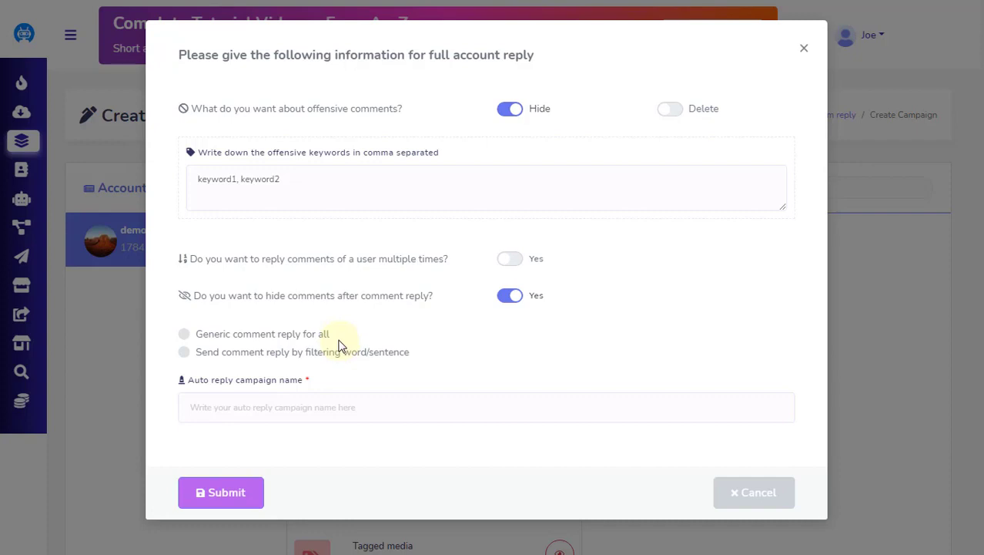
# Choose reply by filter word, with campaign name 'name' and filter word 'keyword'
pyautogui.click(184, 353)
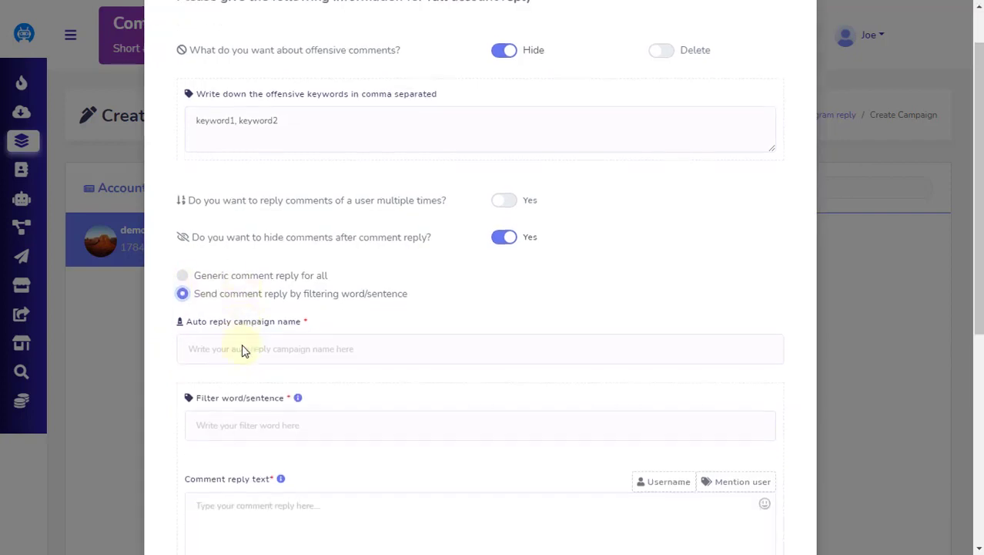
pyautogui.scroll(-1, 241, 350)
pyautogui.click(292, 271)
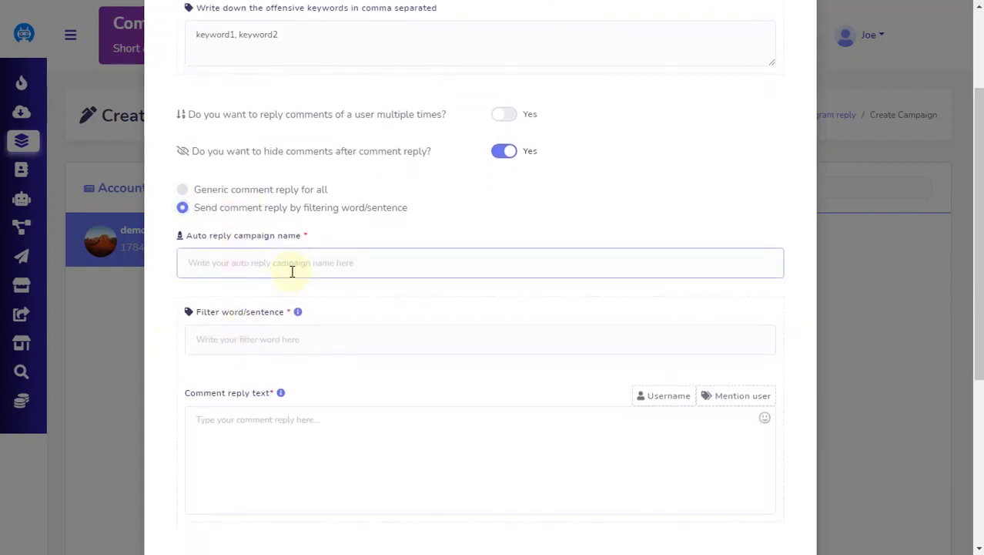
pyautogui.write('name')
pyautogui.click(289, 344)
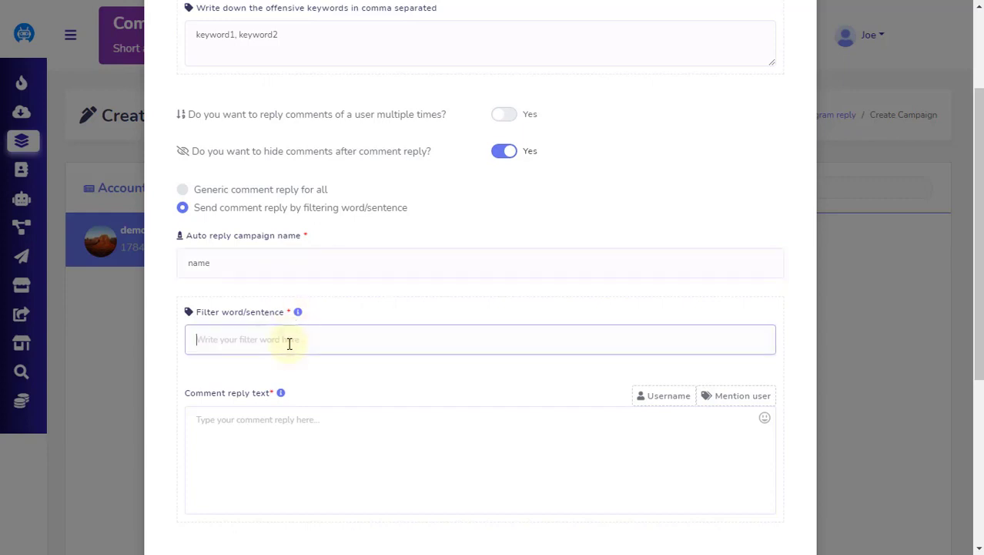
pyautogui.write('keyword')
# Set the reply to '#LEAD_USER_NAME#, comment reply here' and submit the campaign
pyautogui.scroll(-4, 289, 339)
pyautogui.click(317, 172)
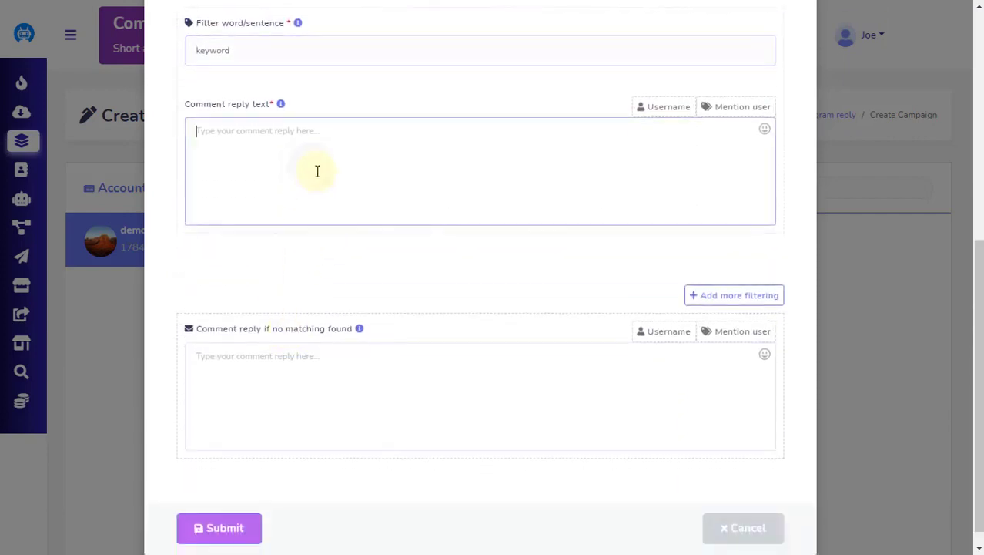
pyautogui.write('#LEAD_USER_NAME#')
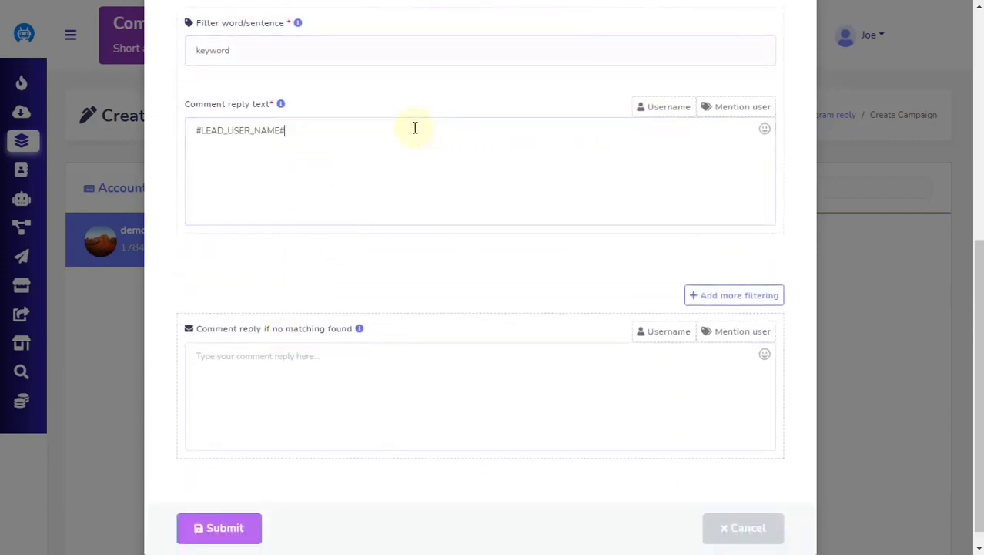
pyautogui.write(', c')
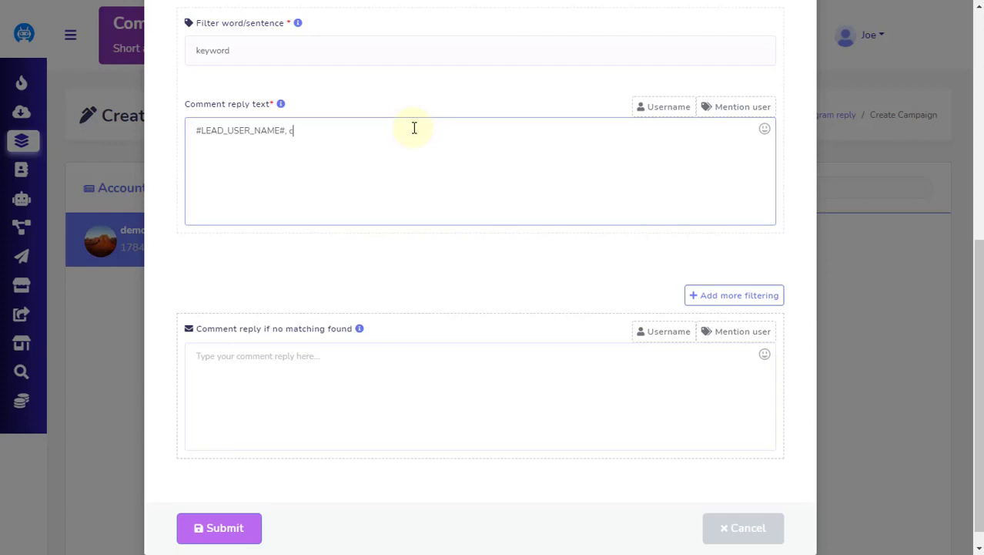
pyautogui.write('omment reply here')
pyautogui.click(328, 373)
pyautogui.scroll(-1, 327, 373)
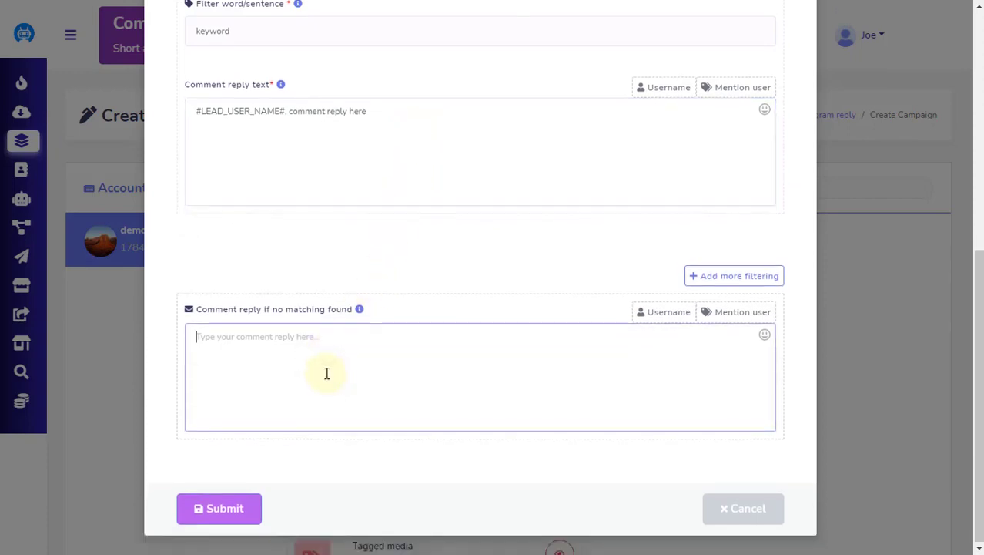
pyautogui.click(230, 514)
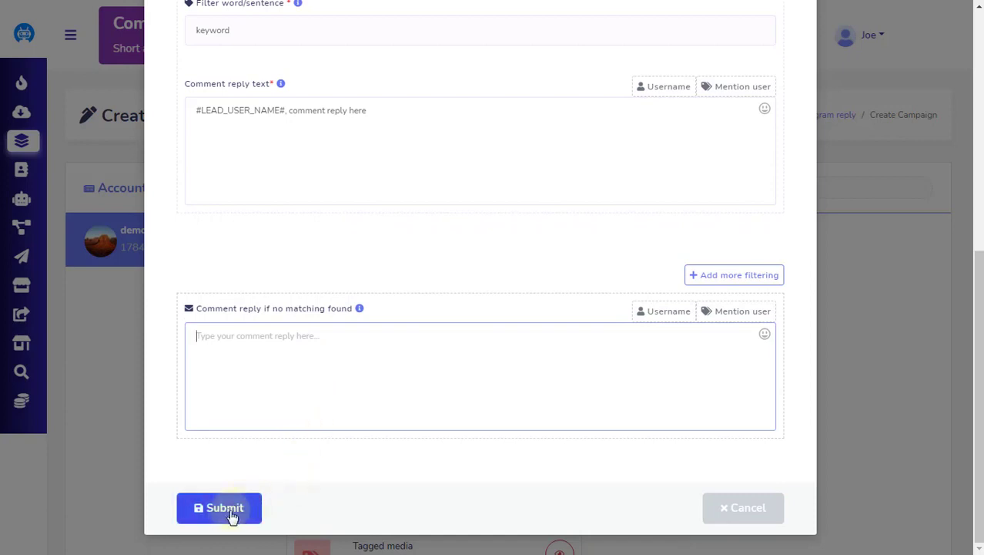
pyautogui.click(225, 522)
pyautogui.click(225, 522)
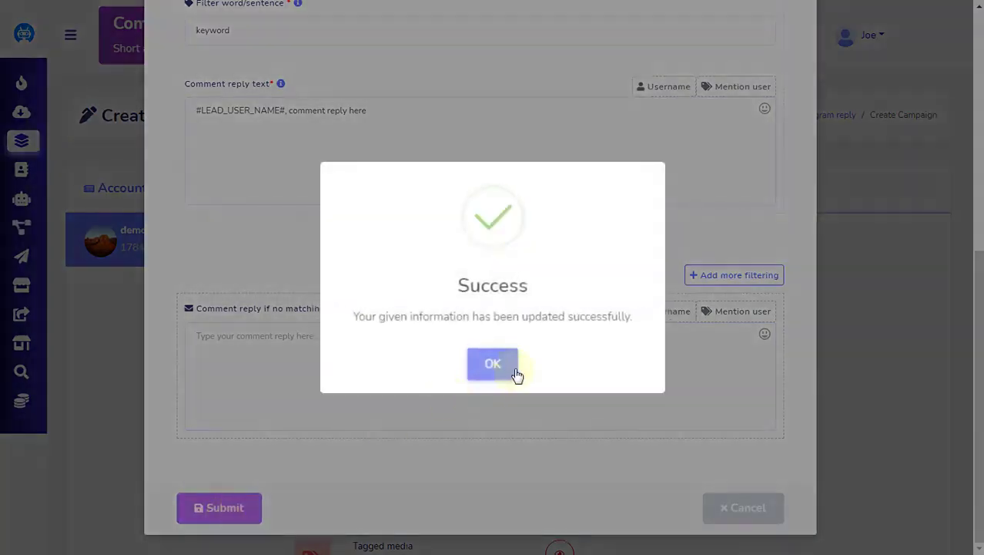
# Dismiss the success message and reveal the Mention reply enable option
pyautogui.click(496, 364)
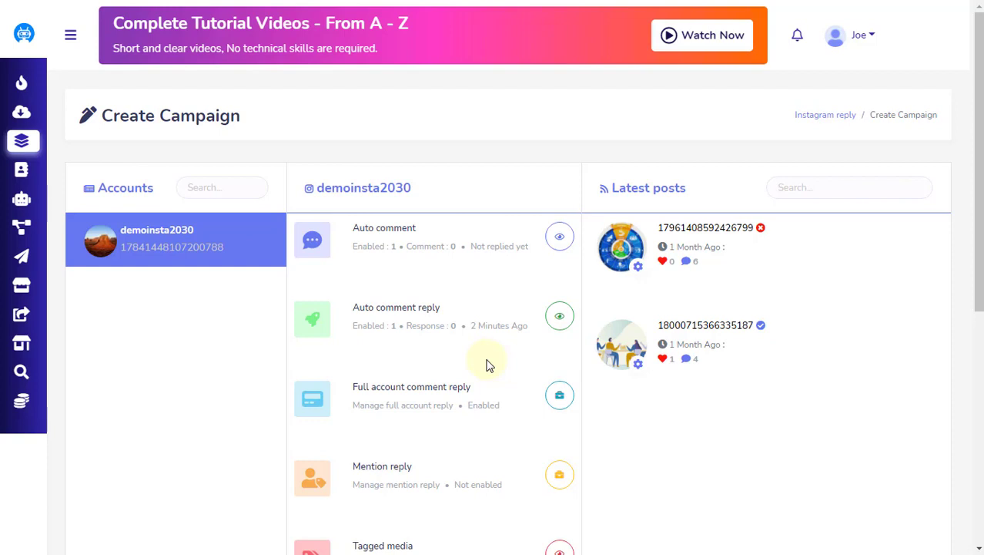
pyautogui.scroll(-2, 470, 373)
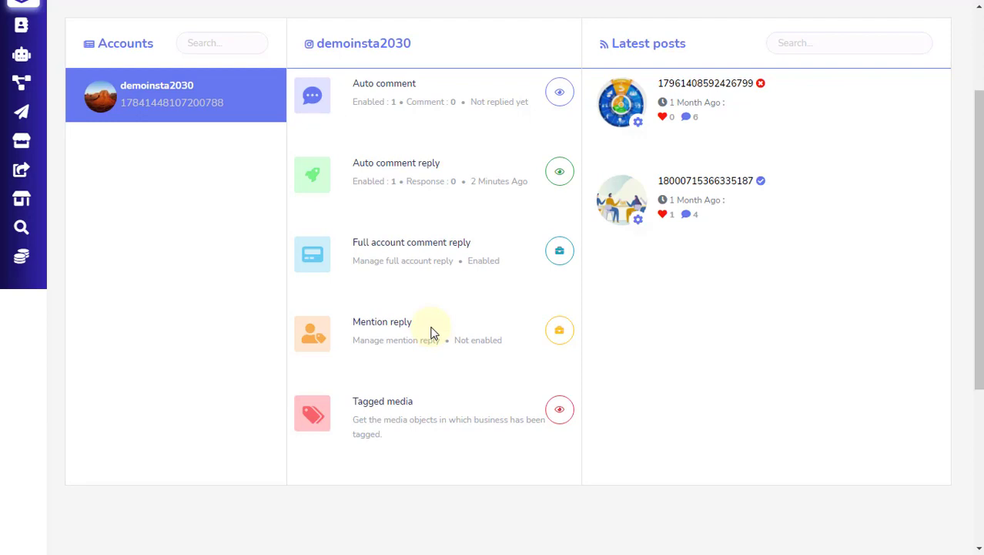
pyautogui.click(559, 332)
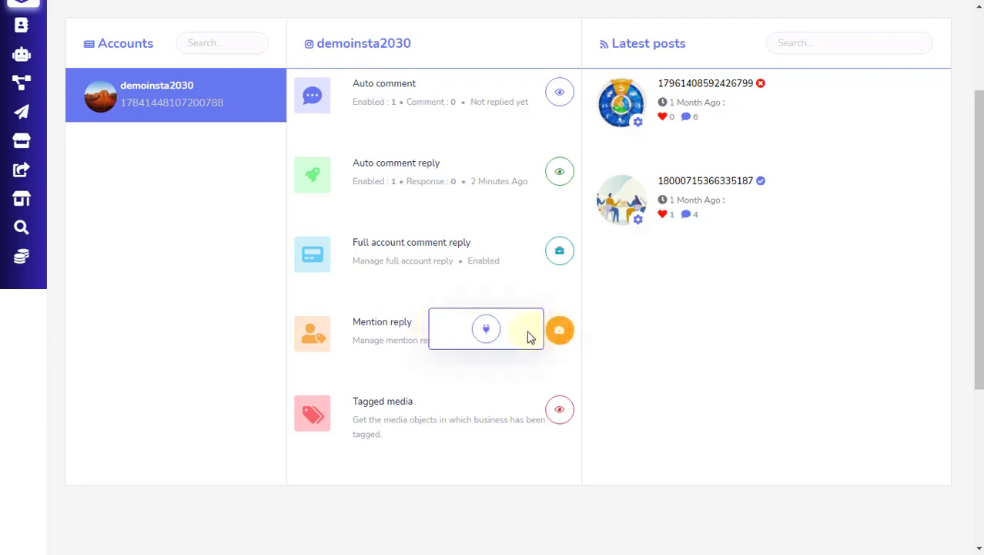
# Open mention reply settings, allow multiple replies per user, and choose a generic reply for all
pyautogui.click(486, 330)
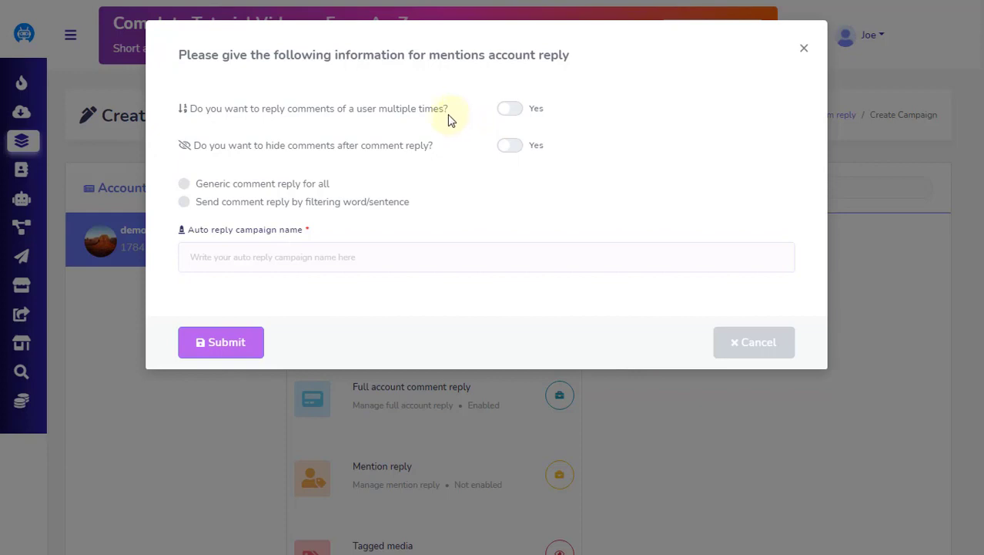
pyautogui.click(509, 108)
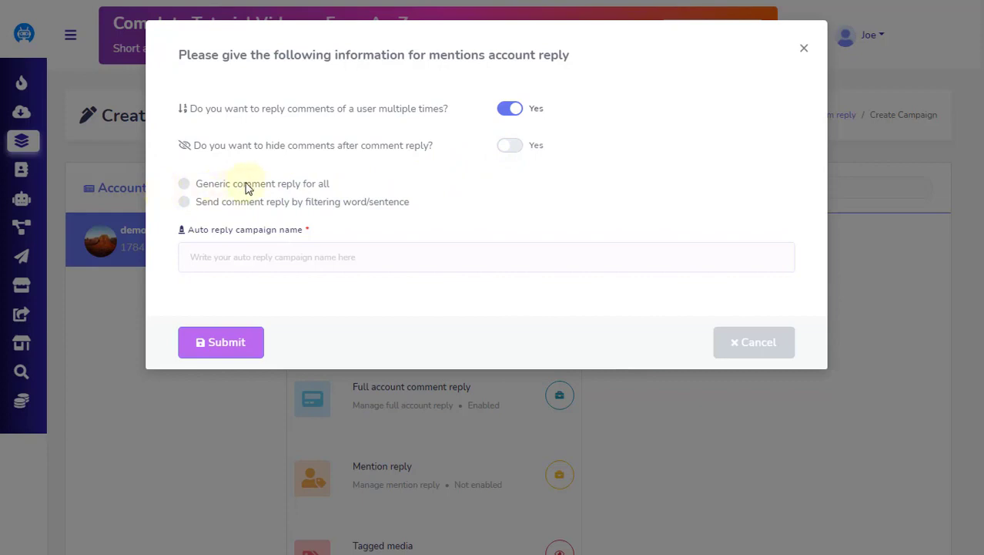
pyautogui.click(191, 185)
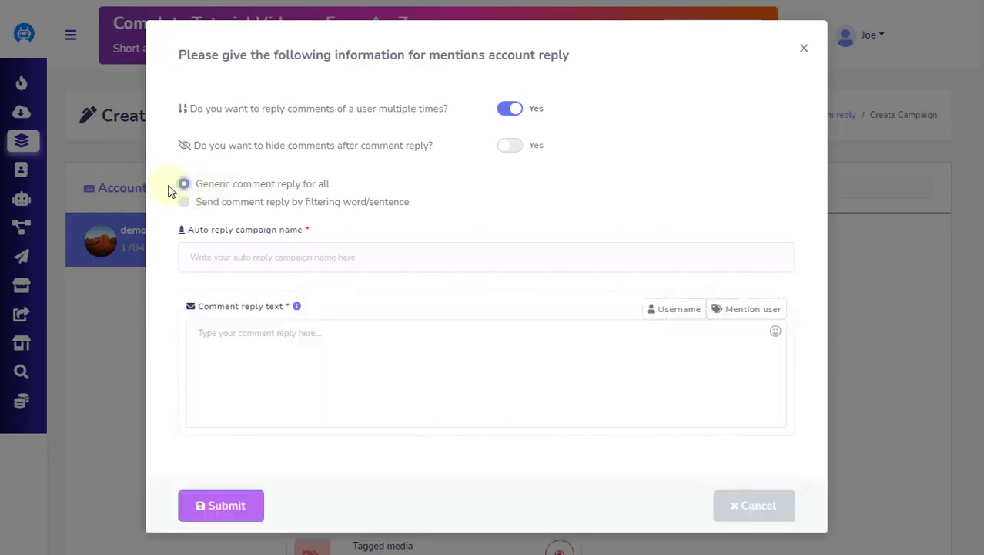
# Name the campaign 'campaign name here' with reply '#LEAD_USER_NAME#, comment here' and submit
pyautogui.click(248, 255)
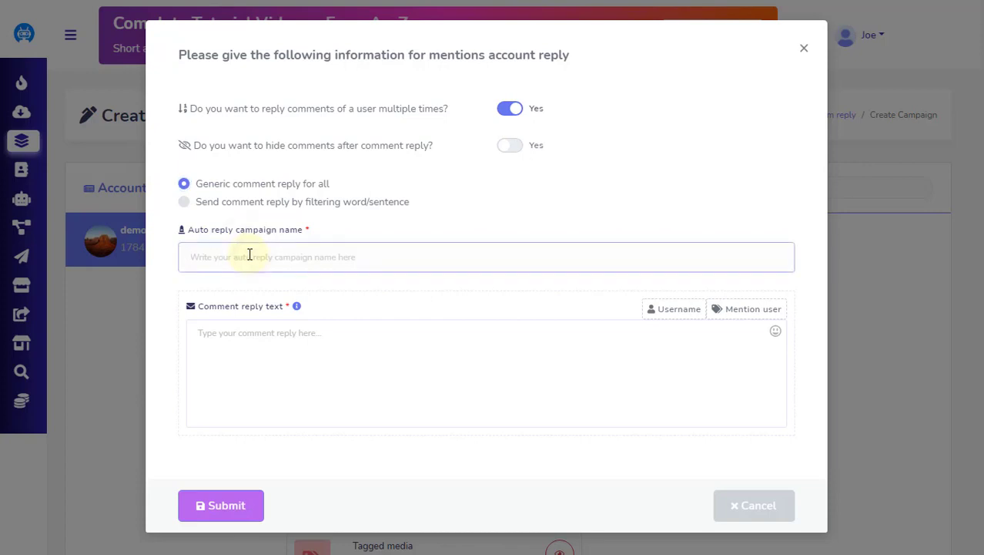
pyautogui.write('camp')
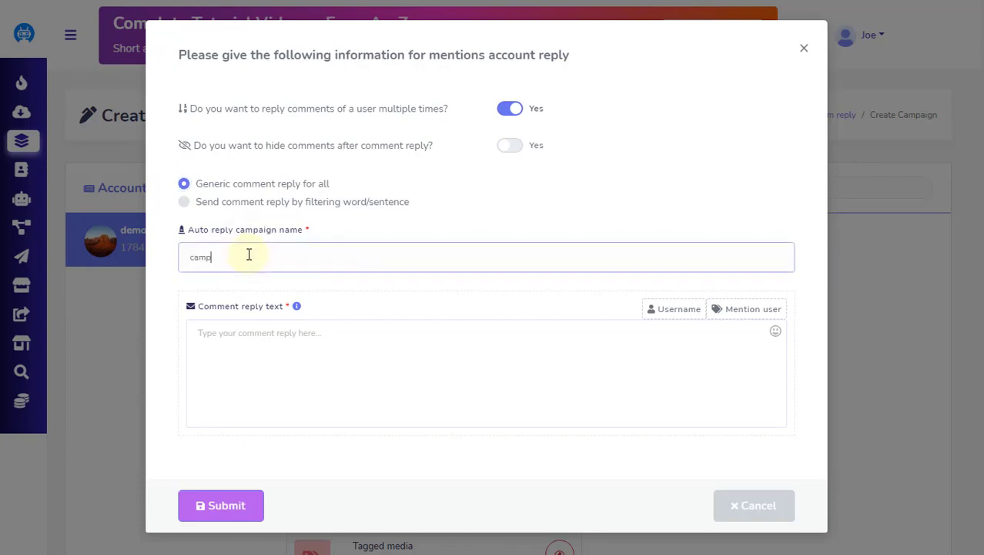
pyautogui.write('aign name here')
pyautogui.click(274, 352)
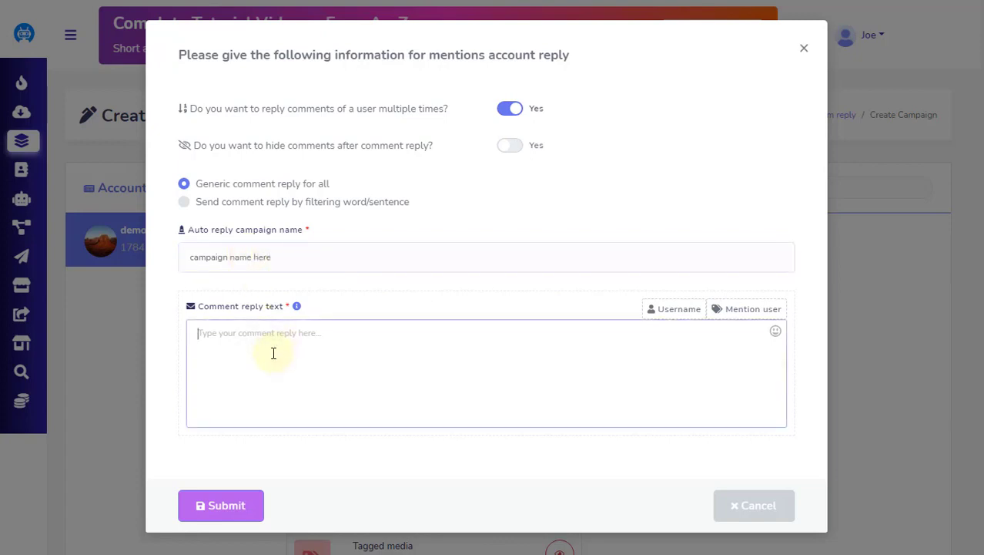
pyautogui.click(667, 312)
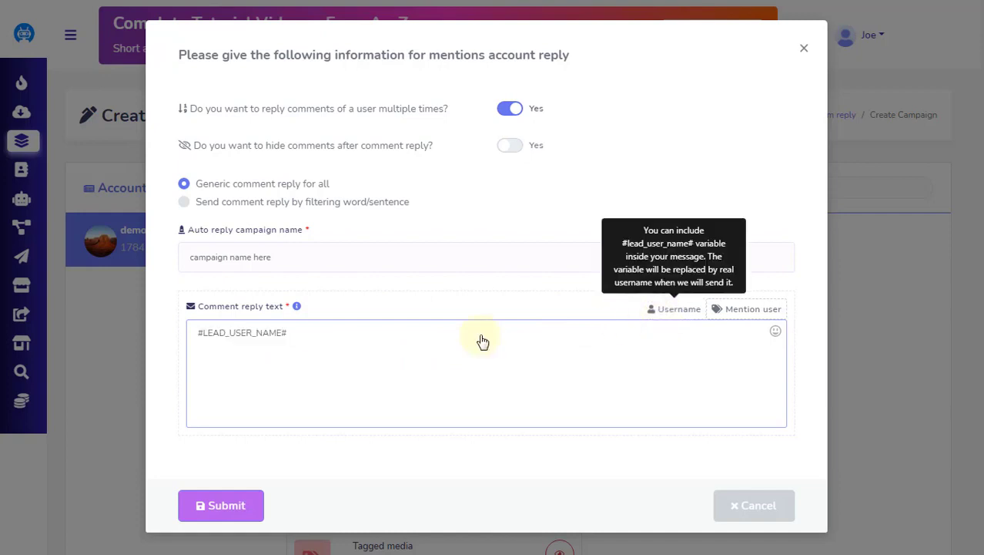
pyautogui.write(', comme')
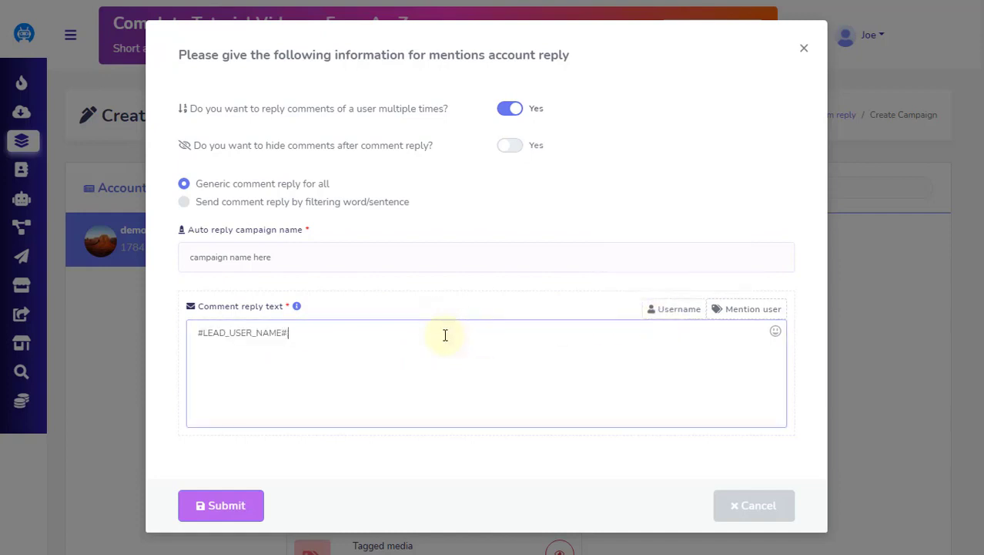
pyautogui.write('nt here')
pyautogui.click(258, 510)
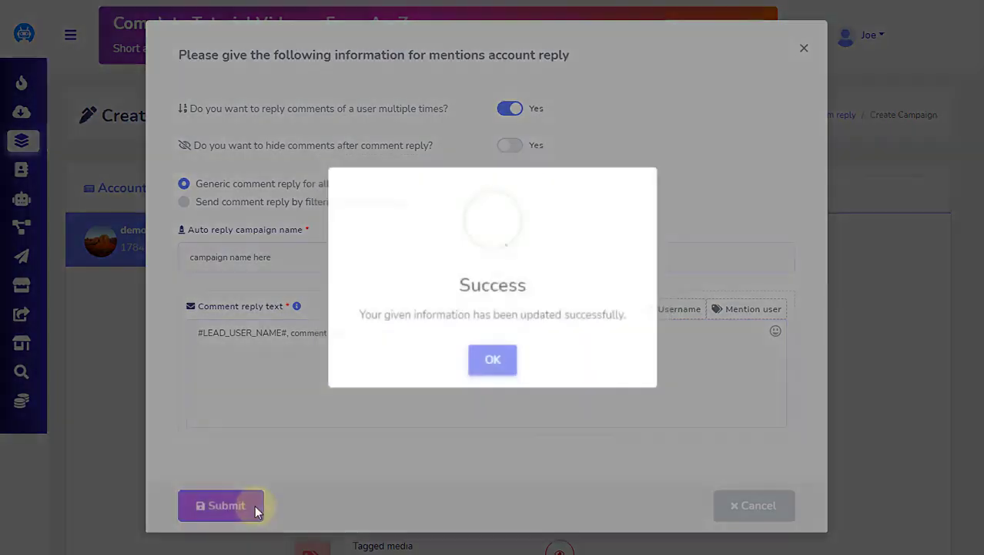